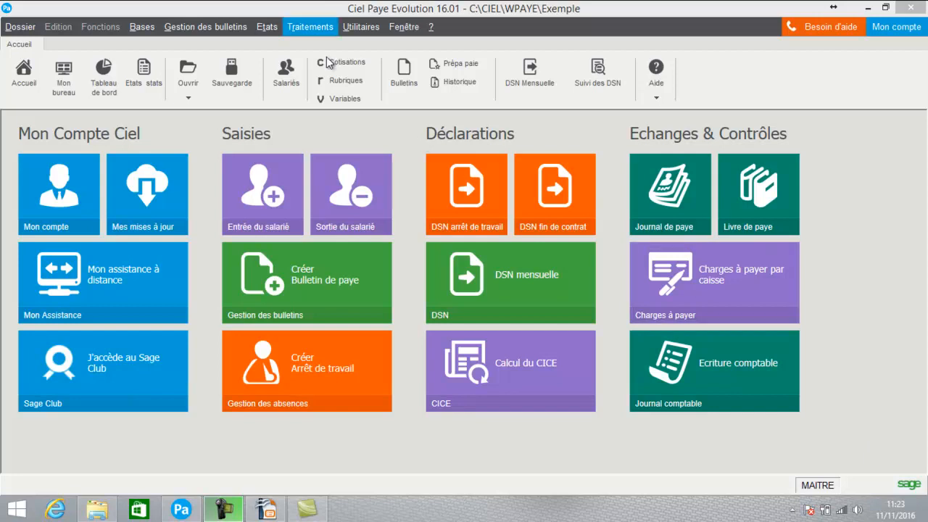
- Open the comparison table TPRIMAN (Prime d'ancienneté) for modification from the list of tables
click(142, 26)
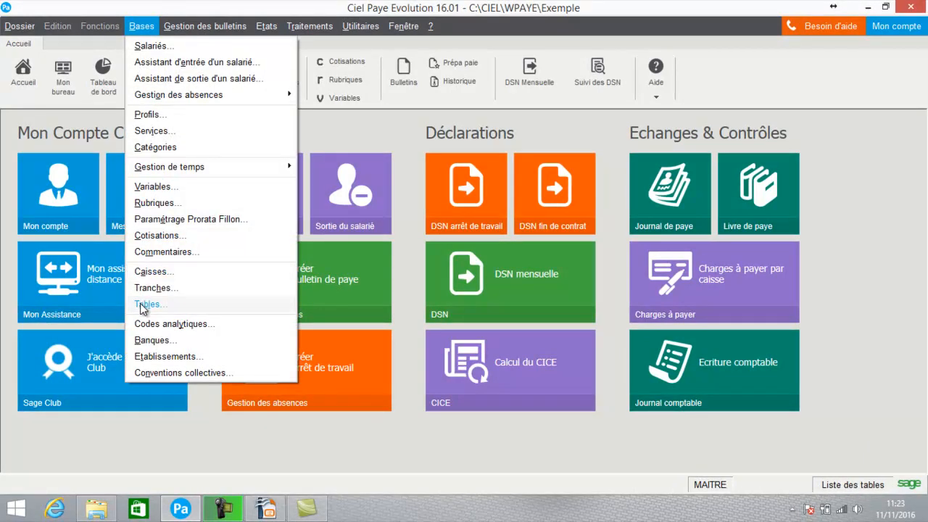
click(143, 305)
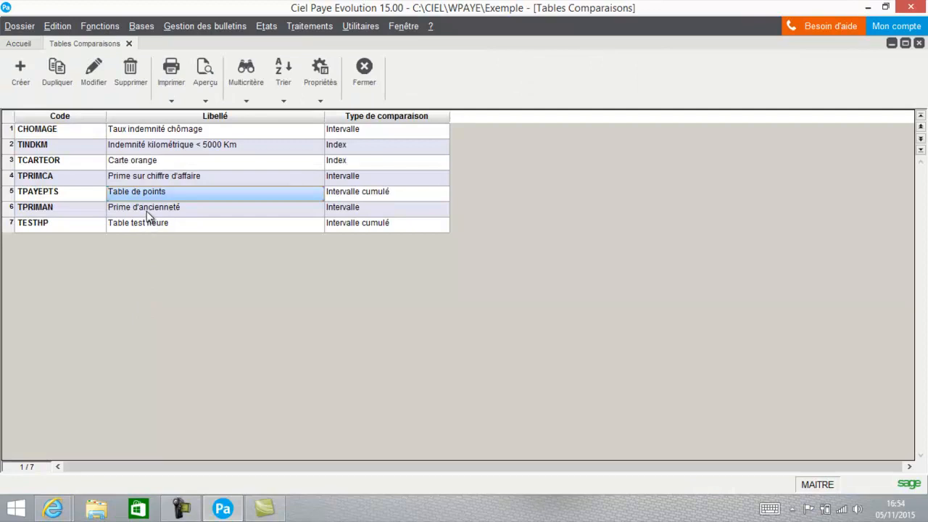
click(148, 210)
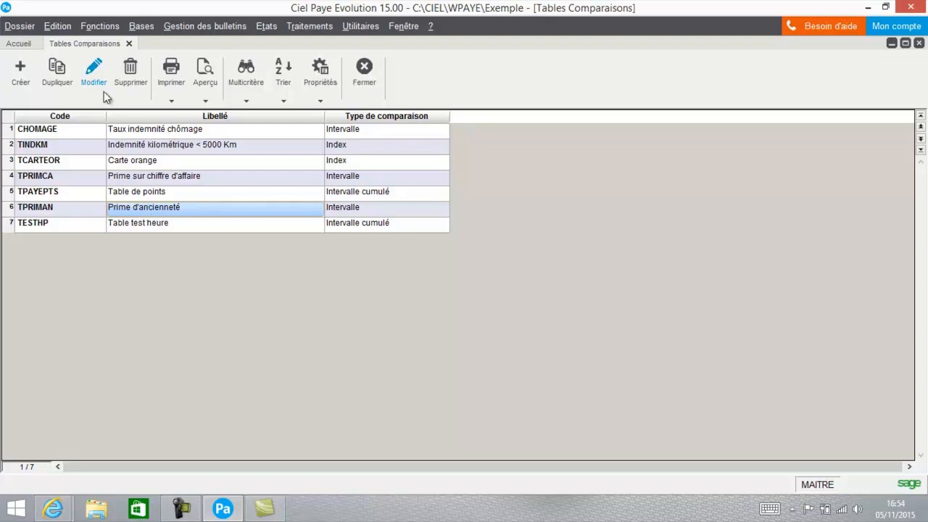
click(89, 75)
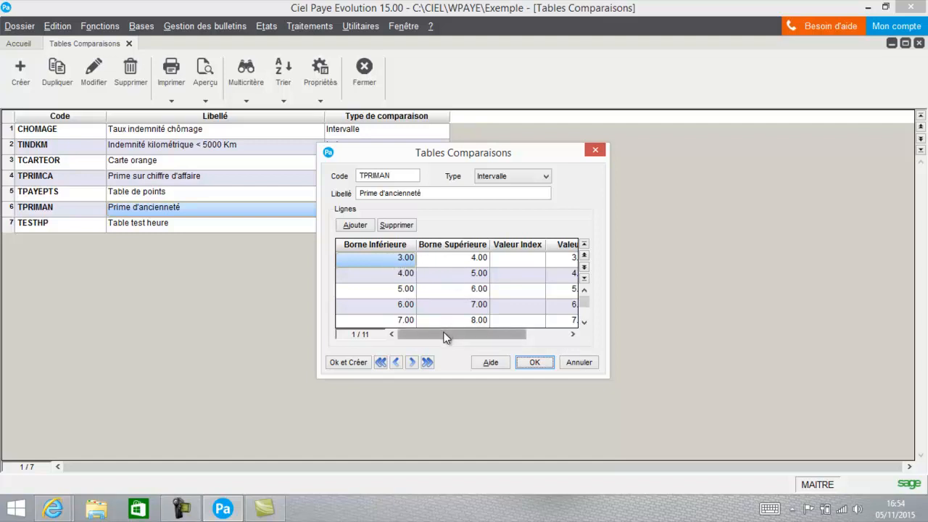
- Examine the lower and upper bounds, values and value types across the TPRIMAN table's lines, including the last ones
drag(445, 337, 522, 342)
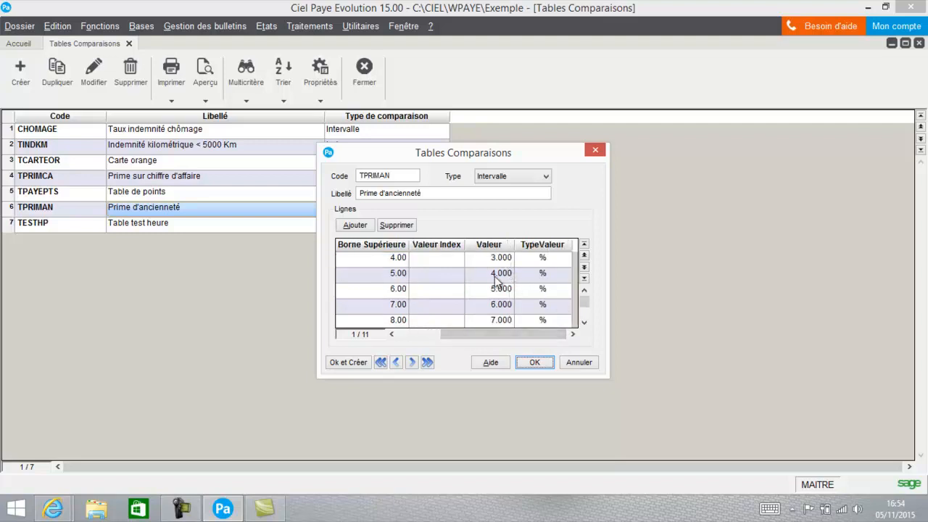
drag(449, 334, 389, 333)
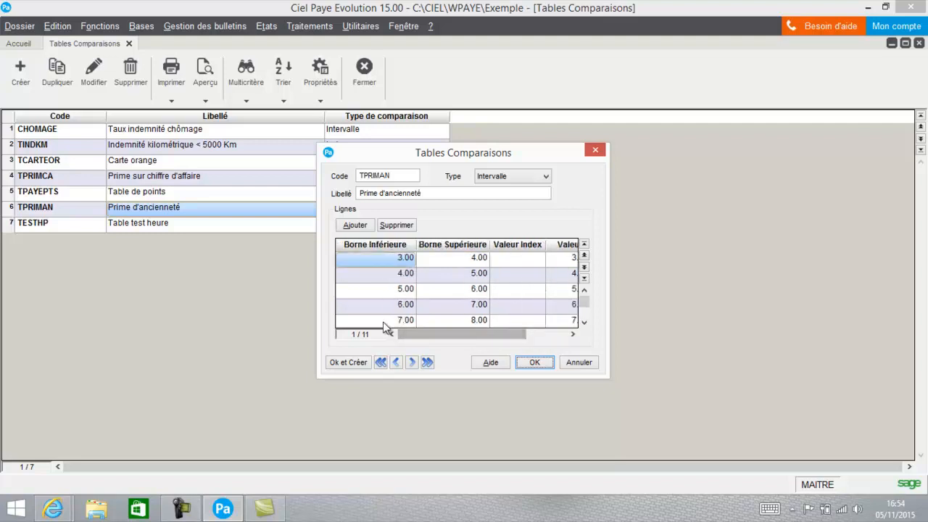
click(382, 274)
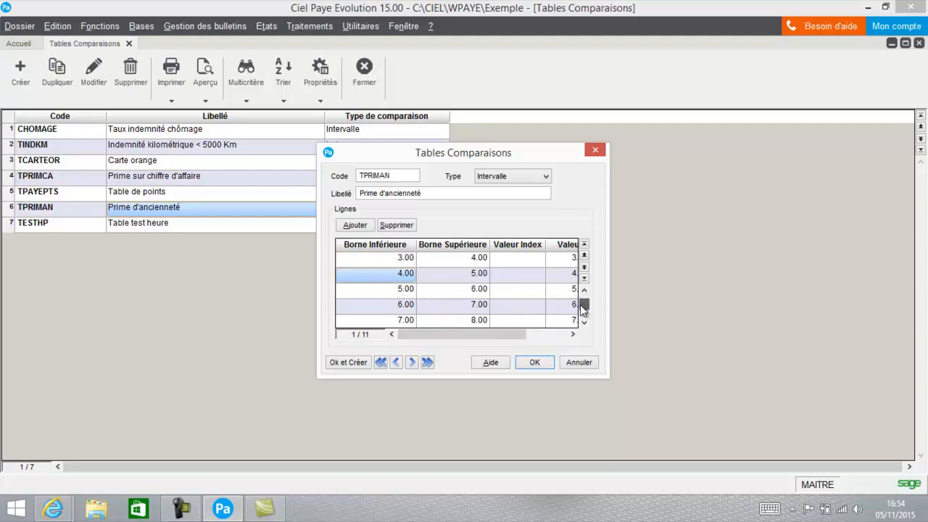
drag(581, 306, 581, 322)
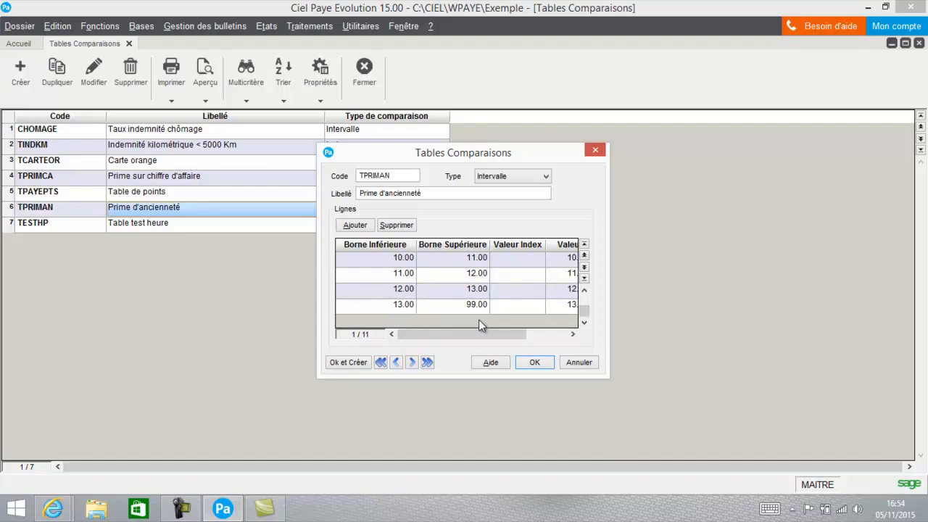
drag(479, 336, 558, 337)
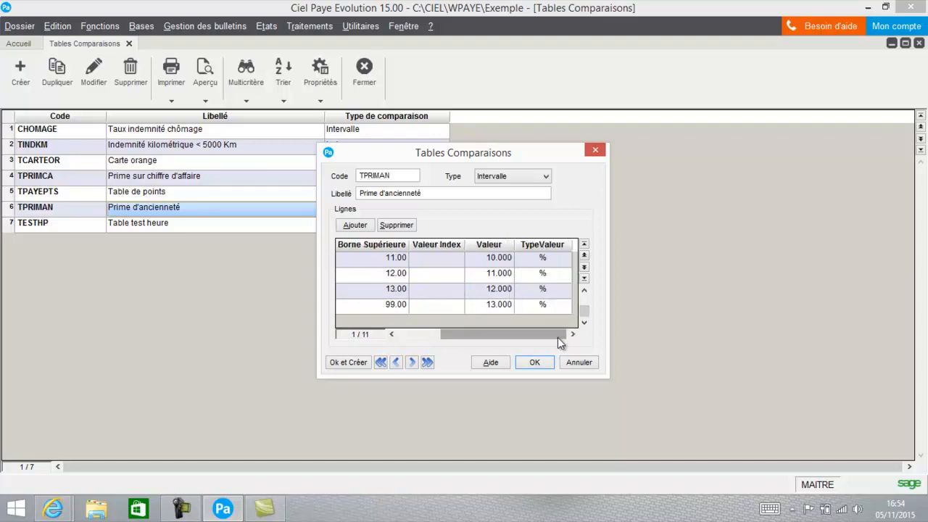
click(499, 306)
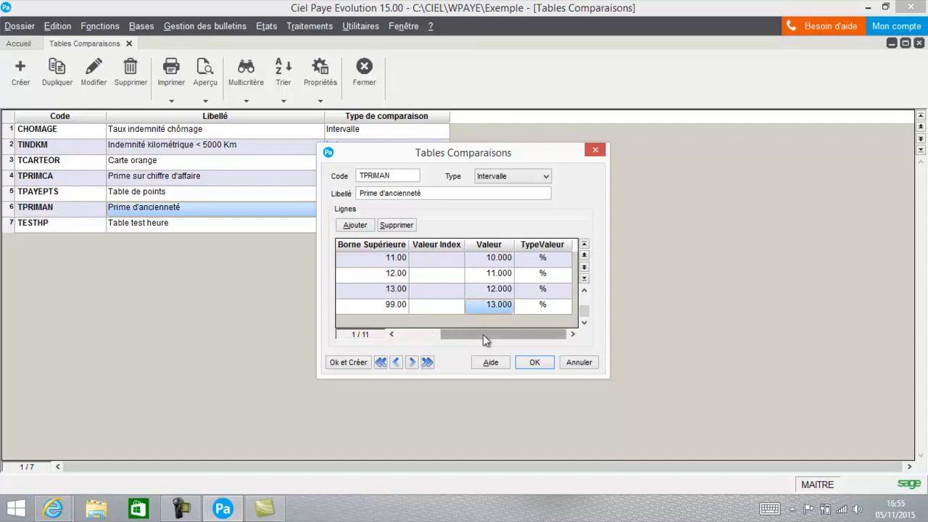
drag(483, 334, 380, 338)
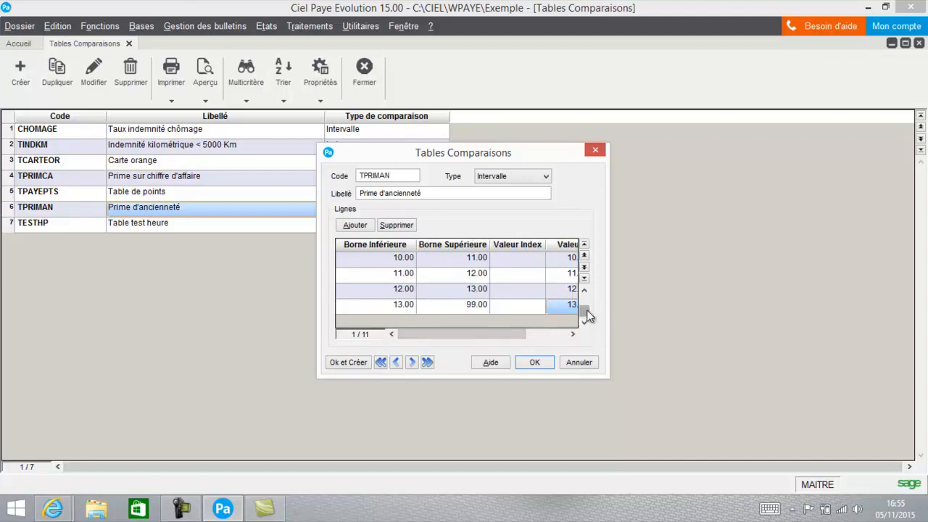
- Set the first TPRIMAN line's lower bound to 1 and its upper bound to 2
drag(586, 309, 587, 268)
click(406, 260)
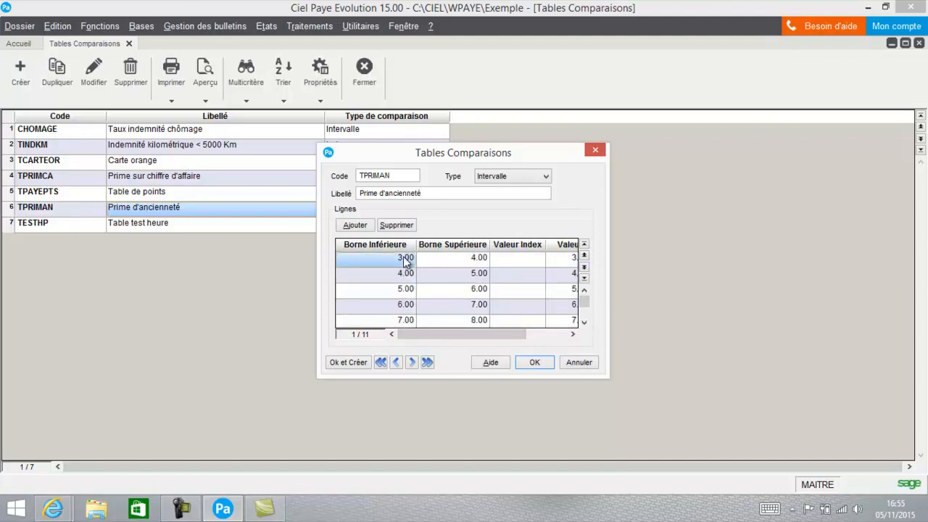
click(405, 260)
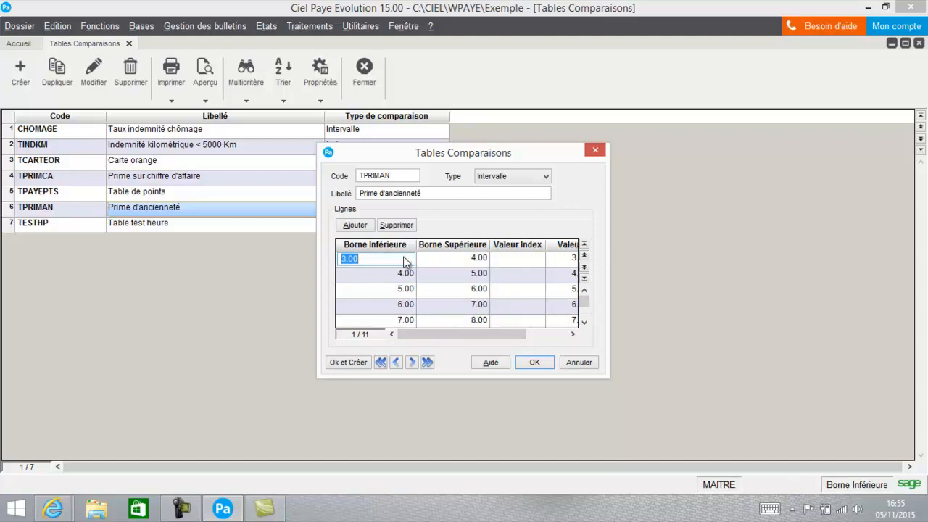
text(1)
key(Tab)
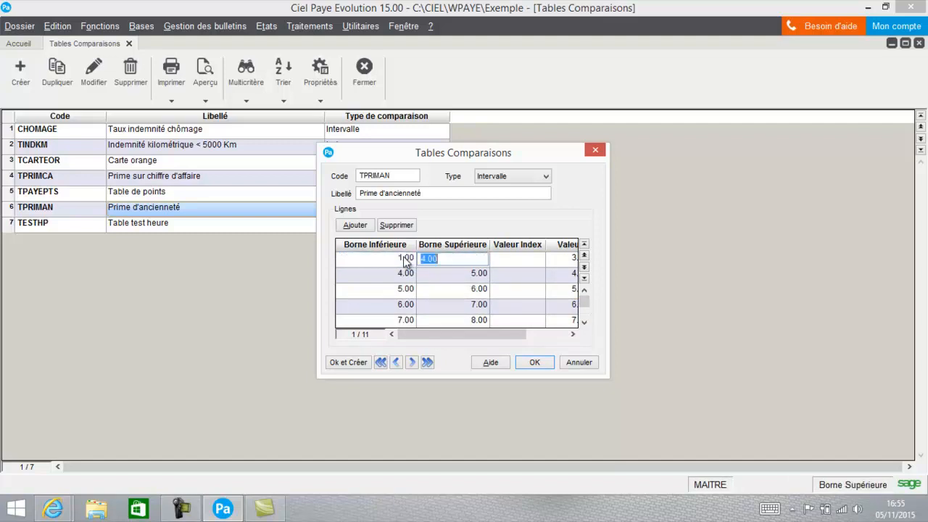
text(2)
key(Tab)
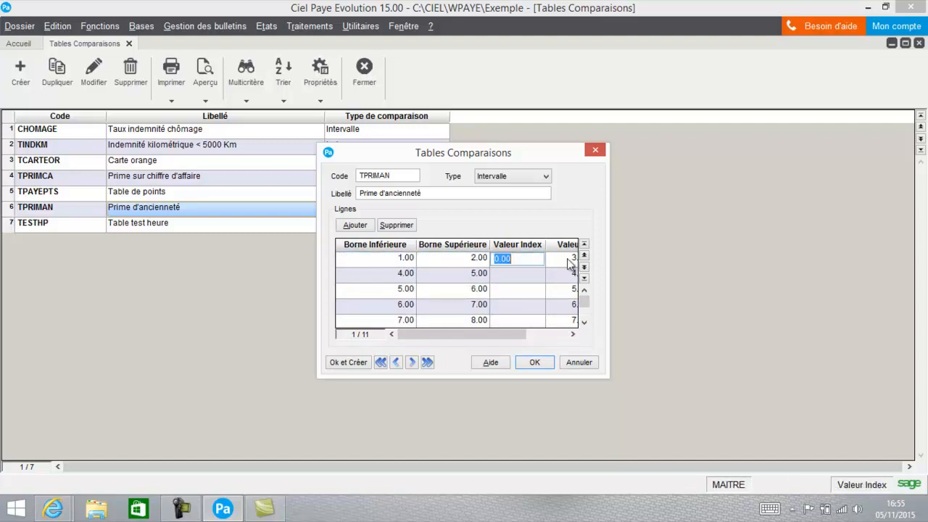
- Set the second TPRIMAN line's lower bound to 2 and its upper bound to 3
click(402, 275)
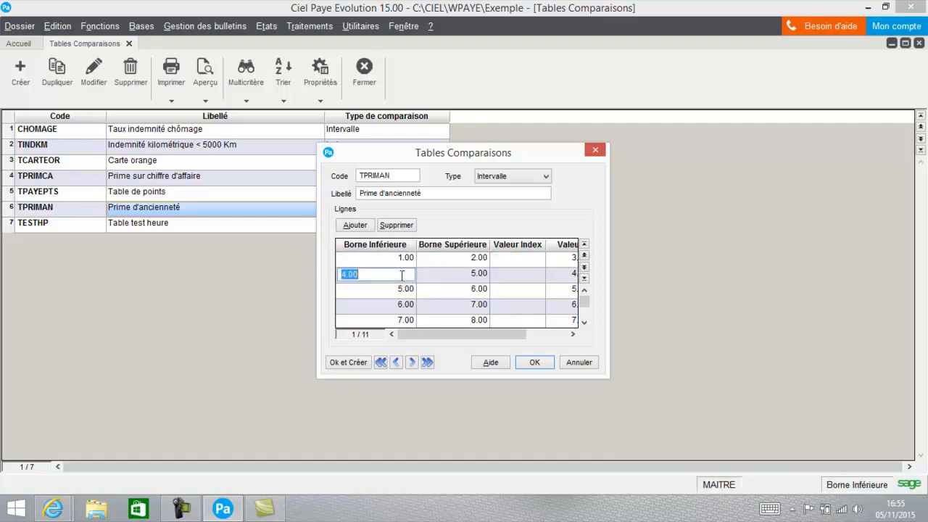
text(2)
key(Tab)
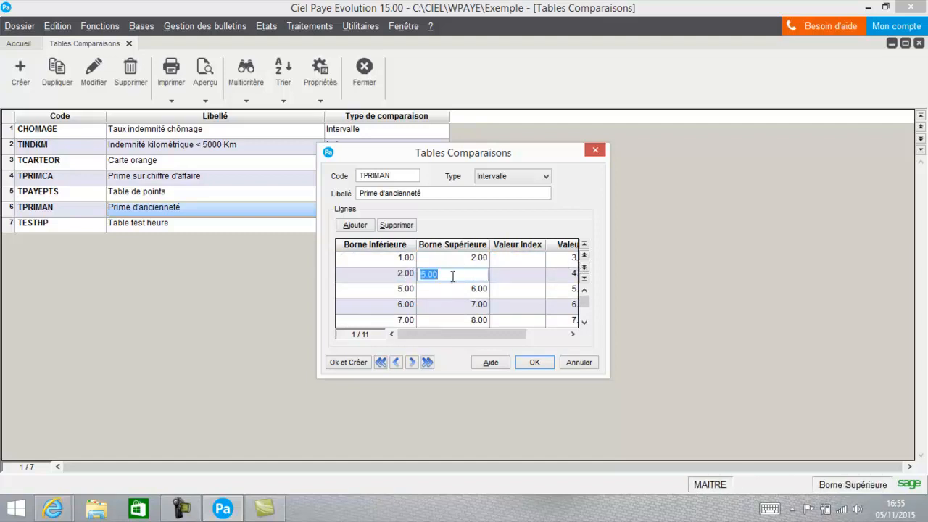
text(3)
key(Tab)
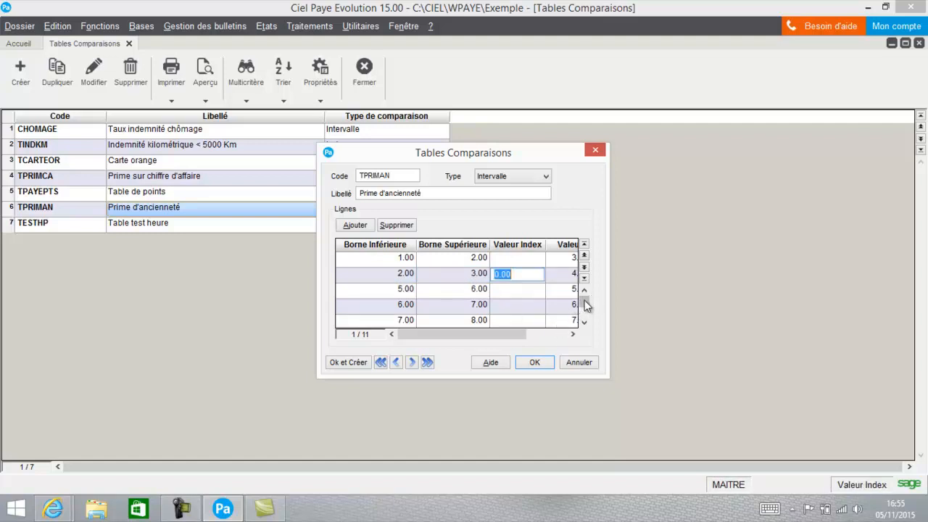
- Check the last line of the TPRIMAN table and close the table without saving the changes
drag(584, 300, 583, 314)
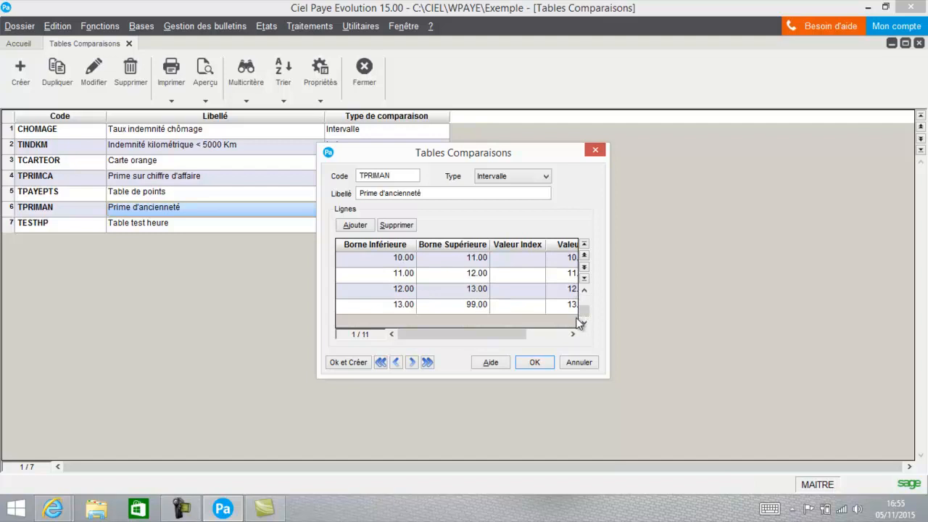
click(404, 305)
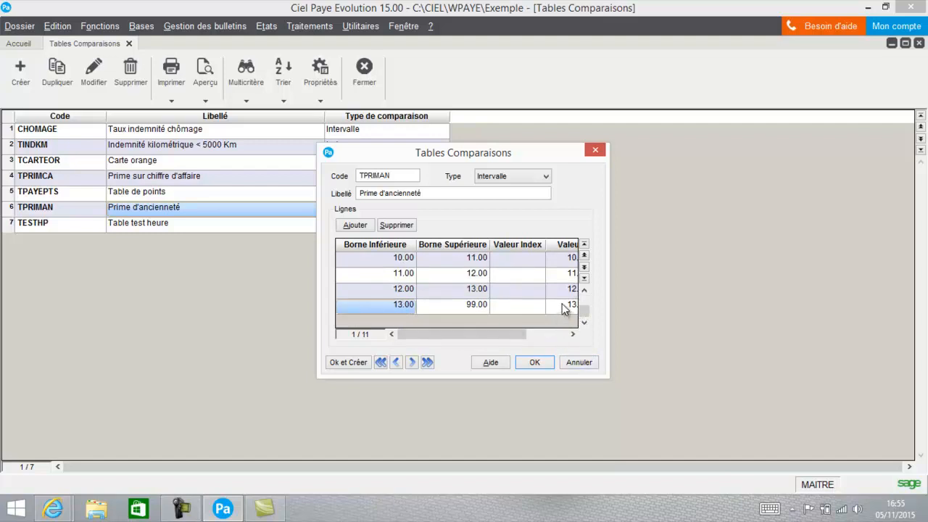
click(580, 362)
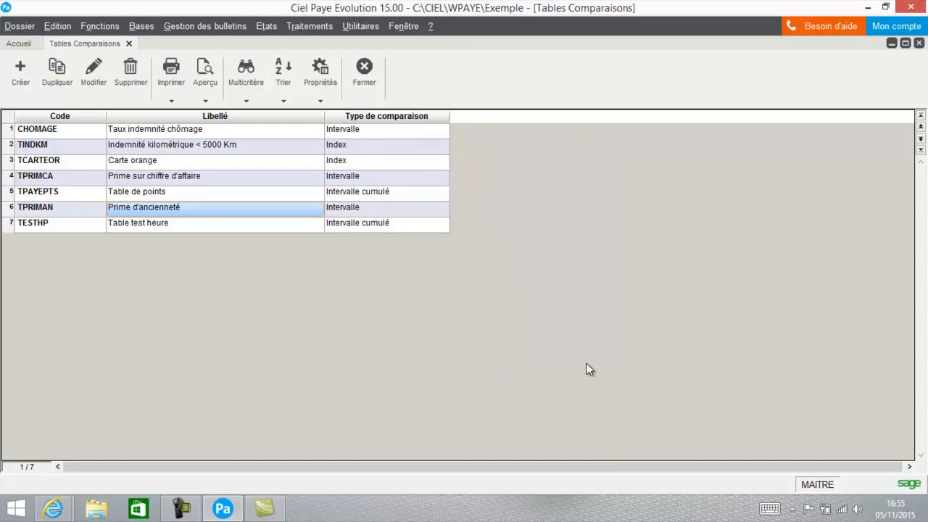
- Open rubrique R100 (Prime d'ancienneté) for modification from the list of rubriques
click(140, 26)
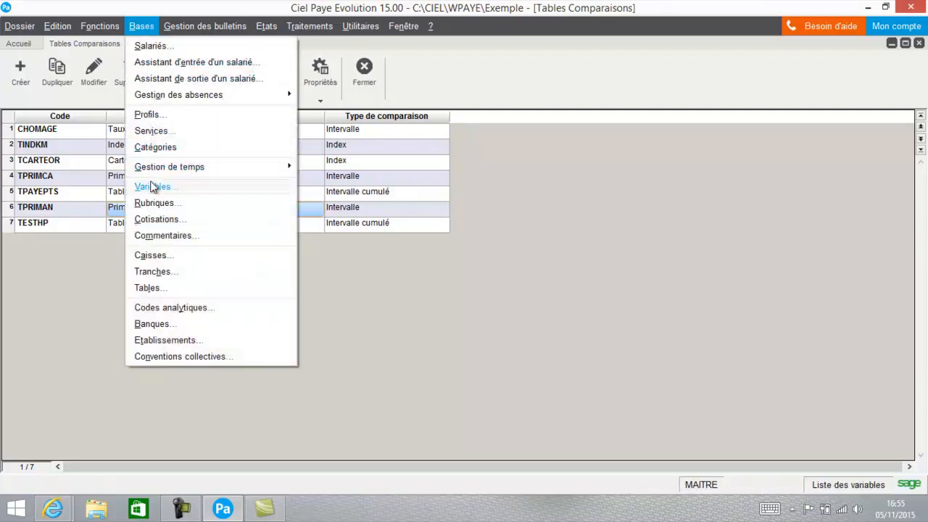
click(152, 205)
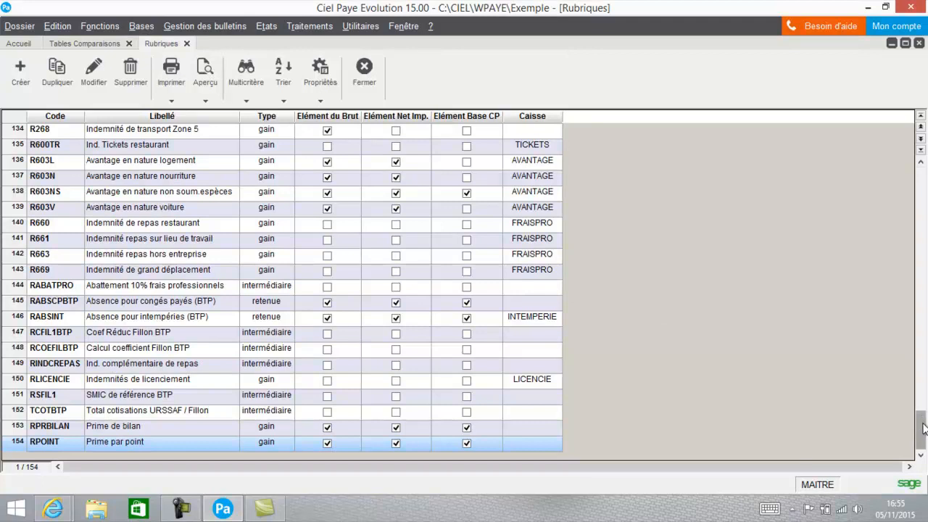
drag(922, 428, 923, 189)
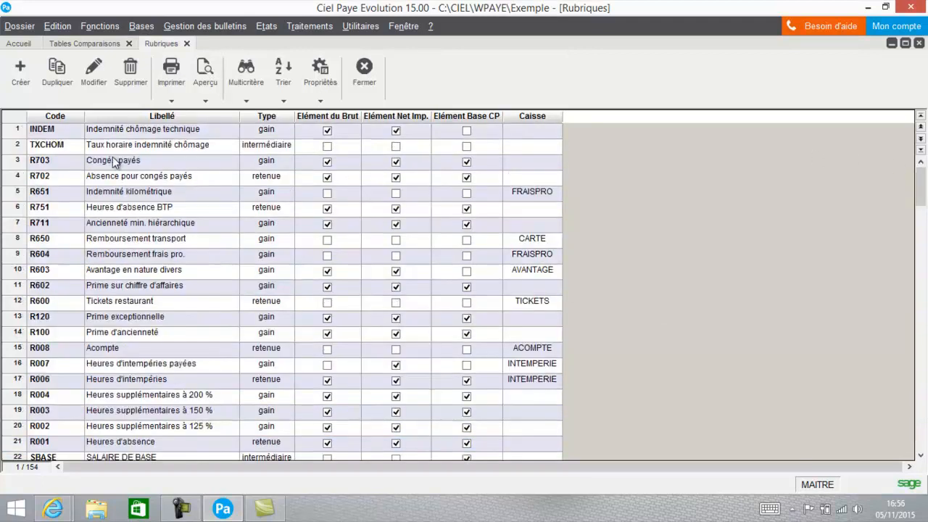
click(68, 331)
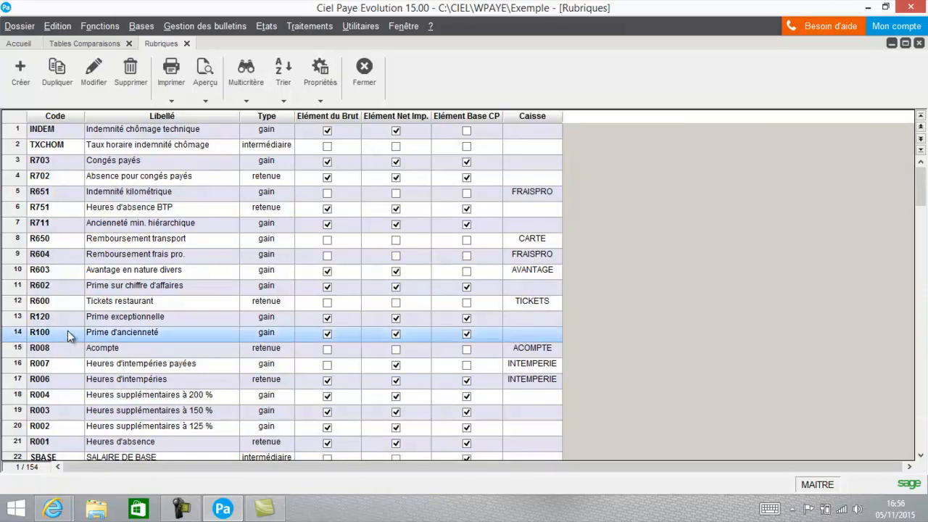
click(92, 73)
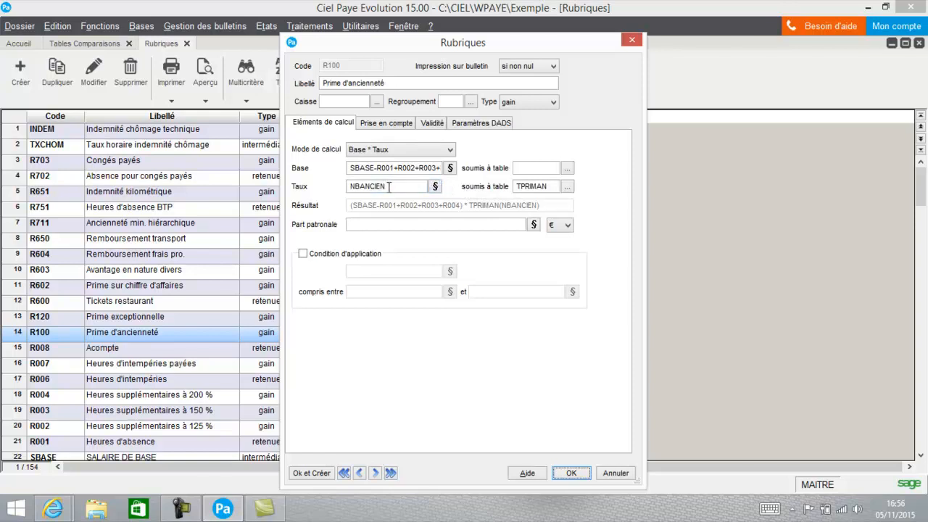
- Inspect the Base formula of rubrique R100, then close the rubrique and the rubriques list
click(449, 168)
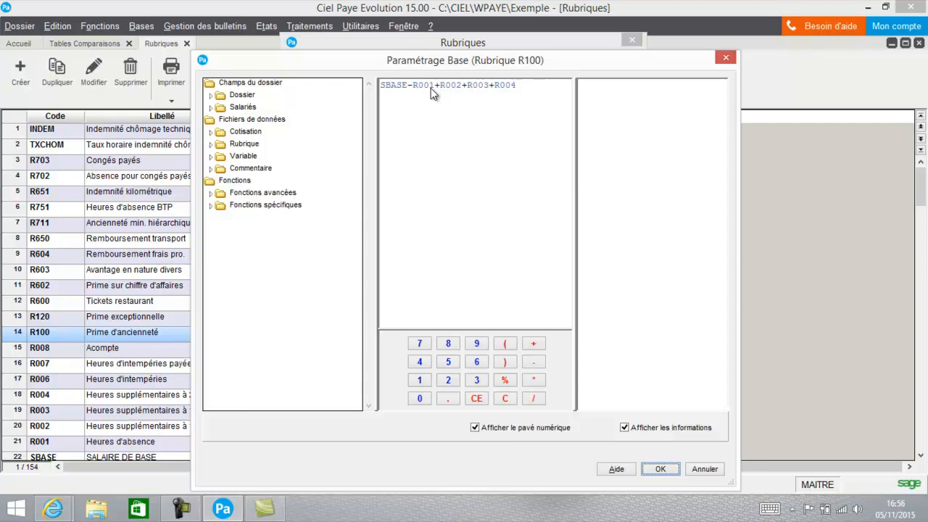
click(435, 87)
click(657, 469)
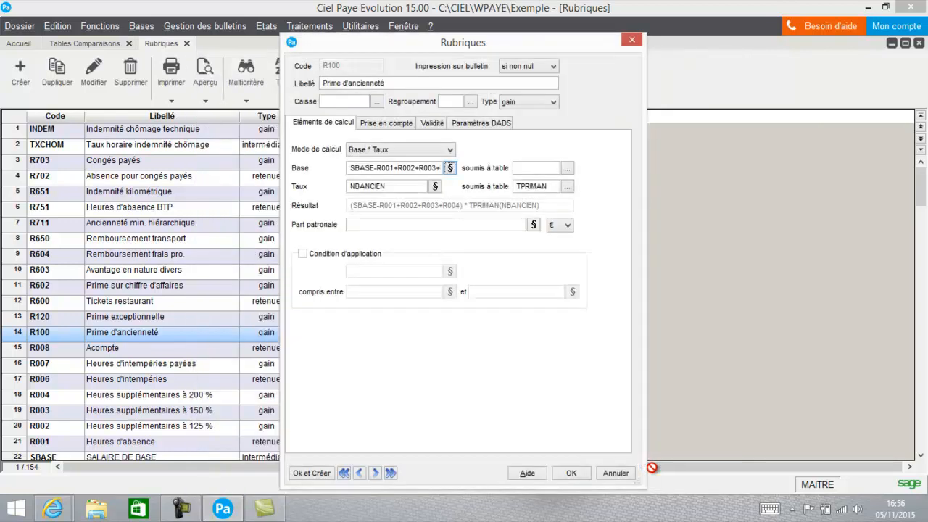
click(572, 474)
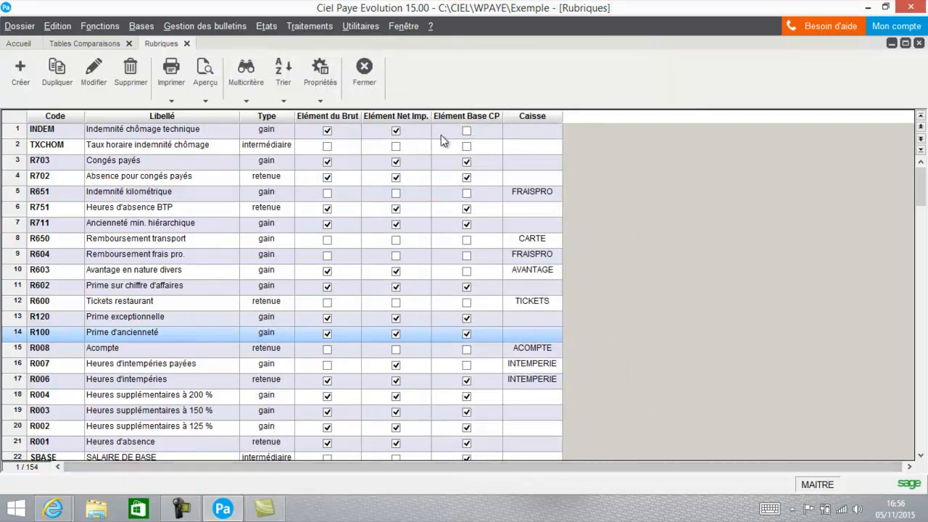
click(363, 77)
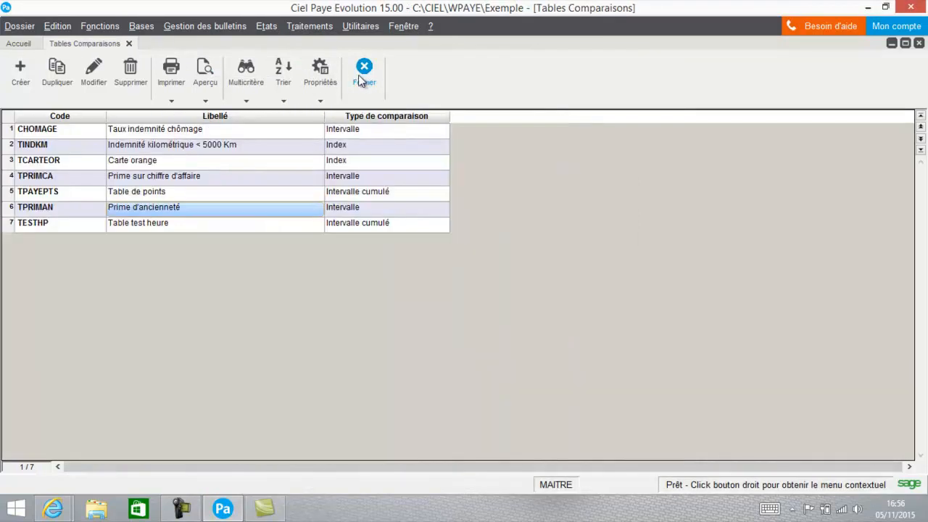
- Open the employee's November payslip from the list of bulletins de paye
click(189, 25)
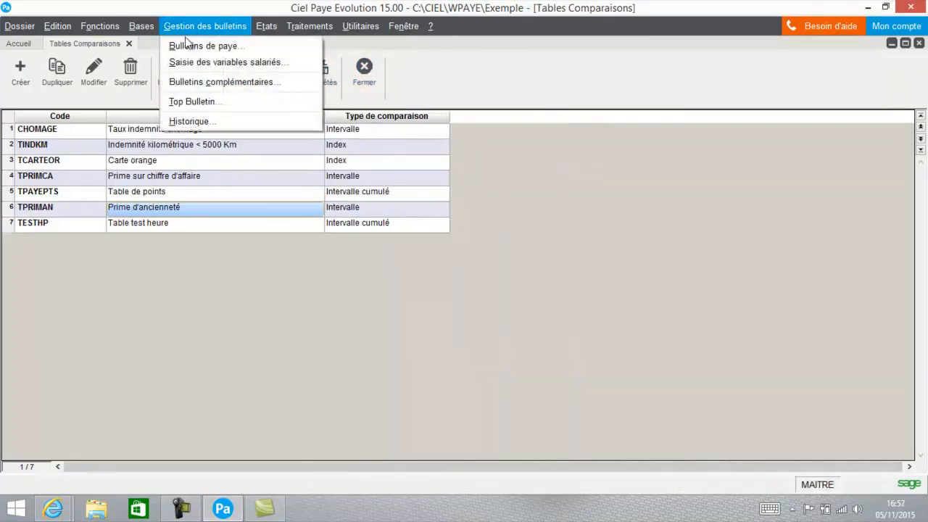
click(186, 45)
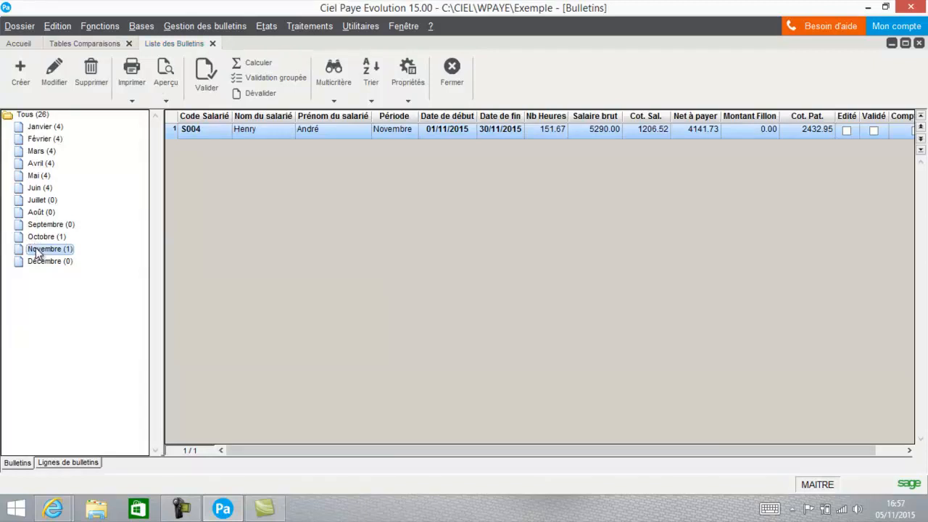
double_click(333, 131)
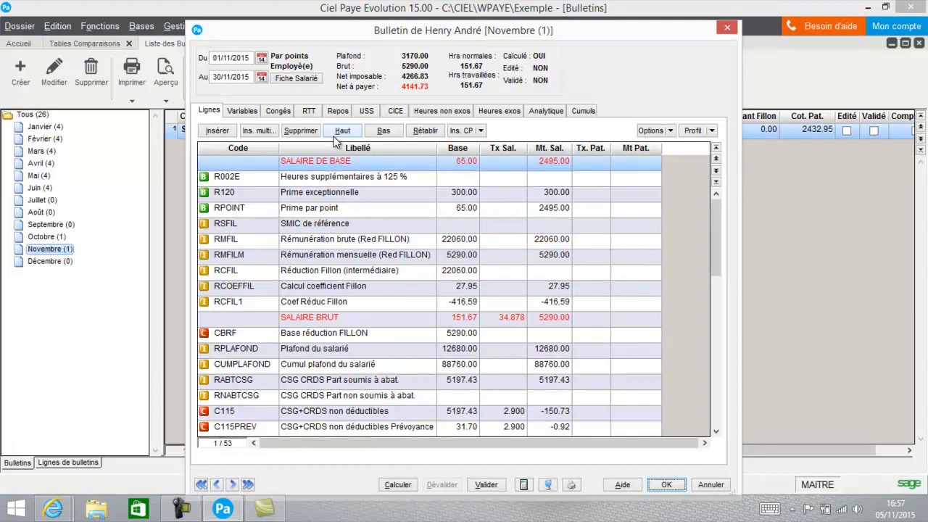
- Insert a line for rubrique R100 (Prime d'ancienneté) above RPOINT in the November payslip
click(229, 208)
click(217, 130)
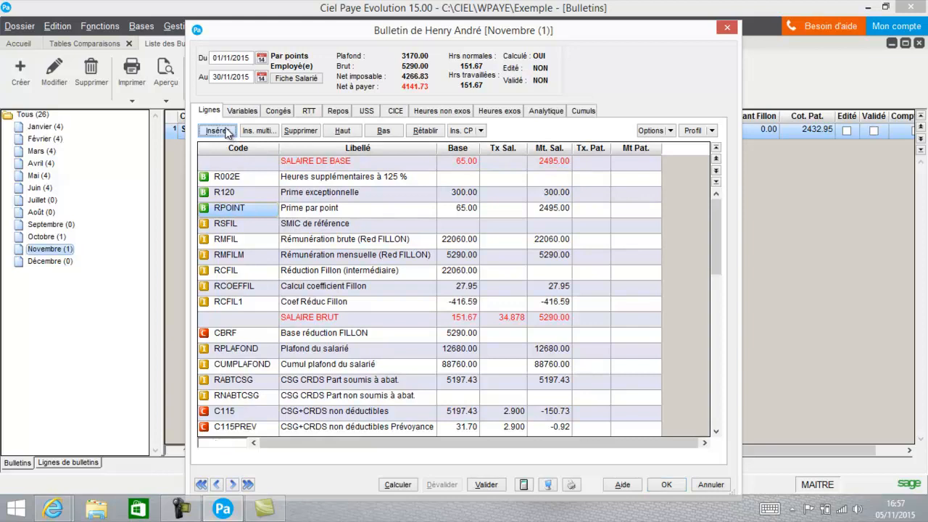
text(R)
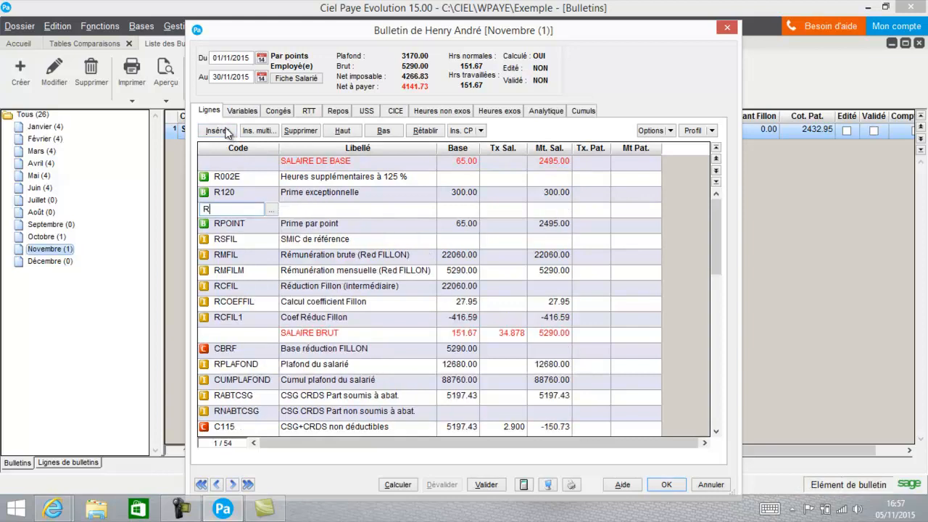
text(100)
key(Return)
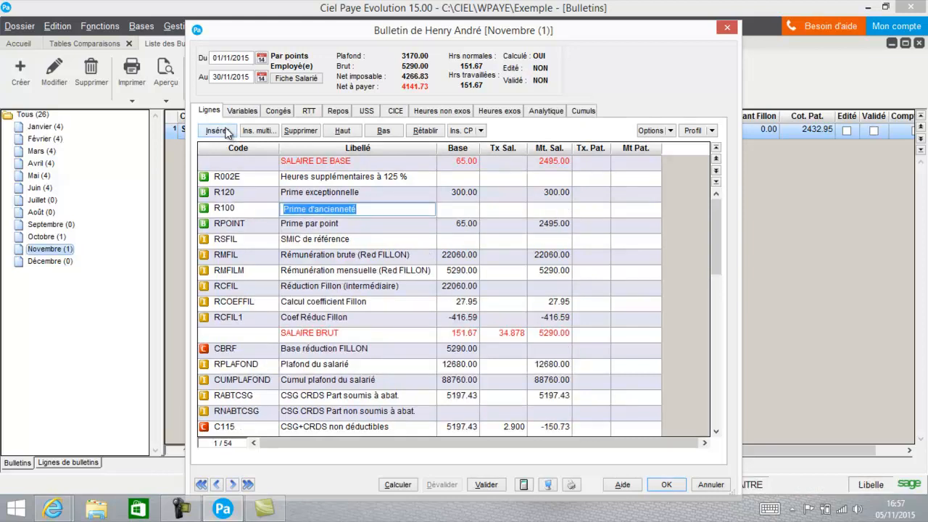
click(463, 208)
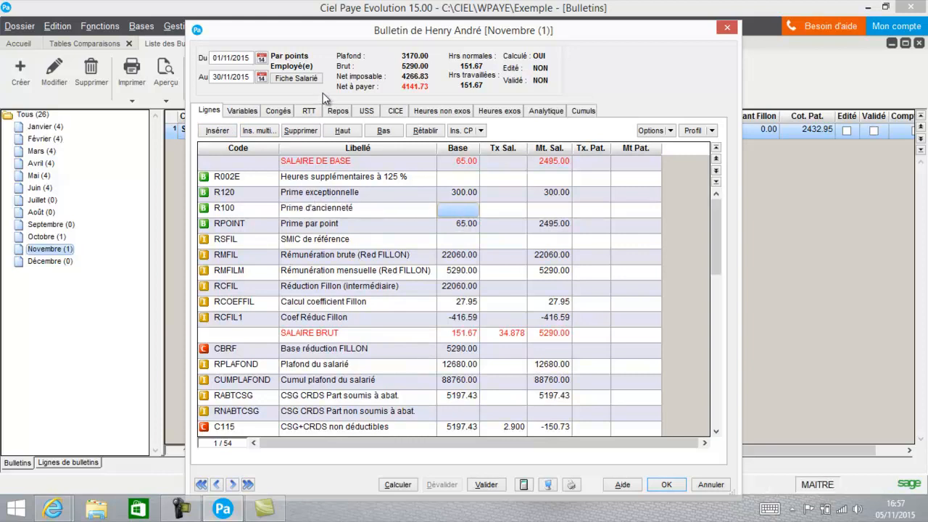
- Check the employee's seniority date in the assignment details of the employee record, then close the record
click(300, 79)
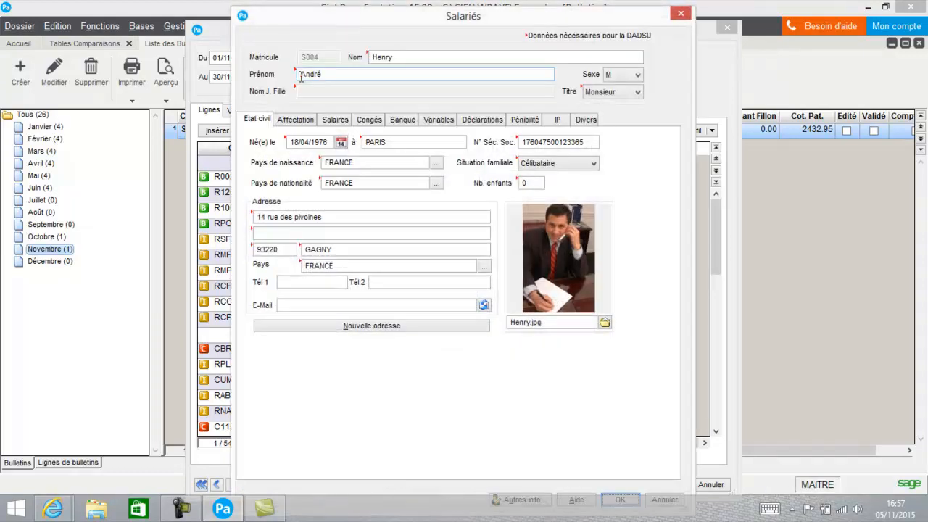
click(307, 123)
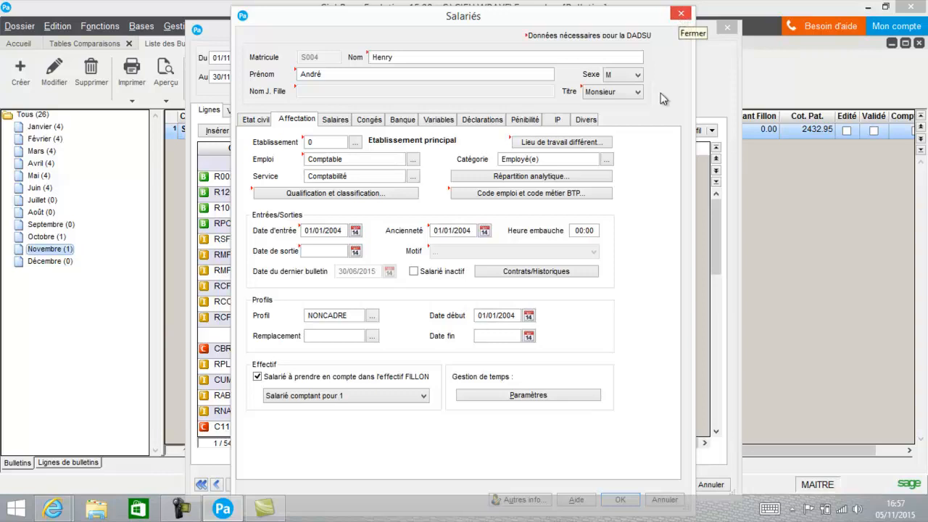
click(680, 15)
- Recalculate the November payslip with the seniority bonus and save it
click(395, 485)
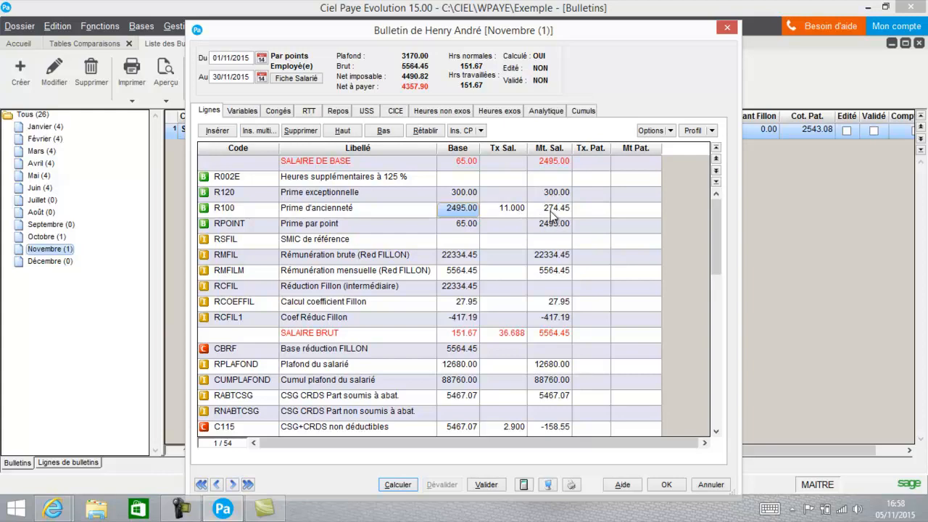
click(664, 484)
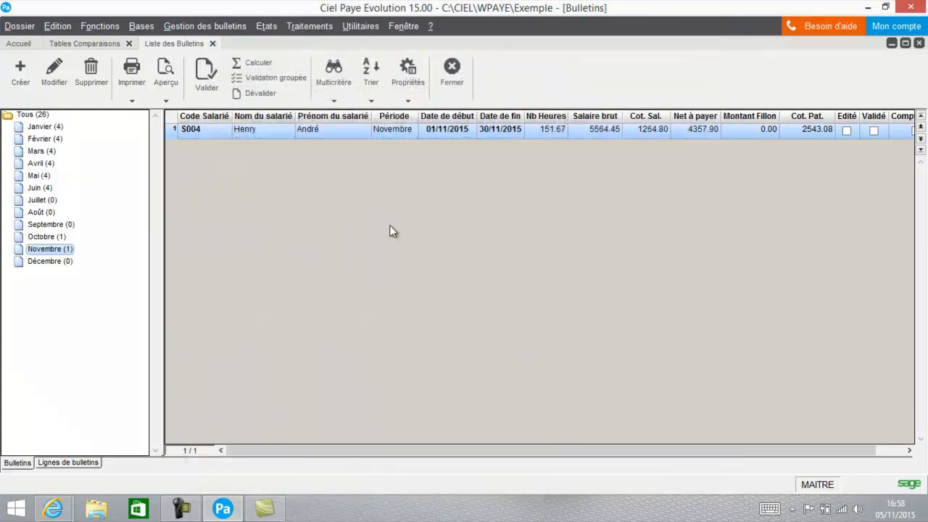
- Inspect the index and value columns of the TINDKM comparison table, then close the table and the tables list
click(132, 28)
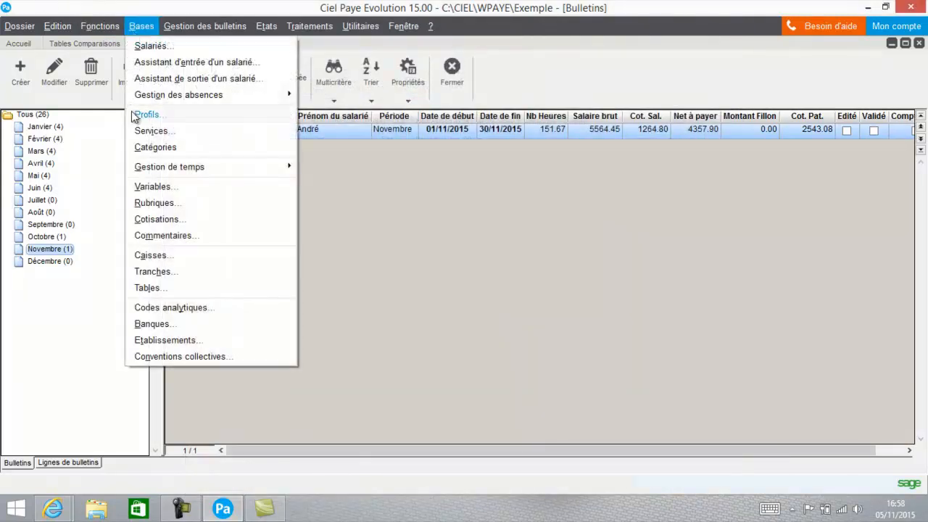
click(144, 289)
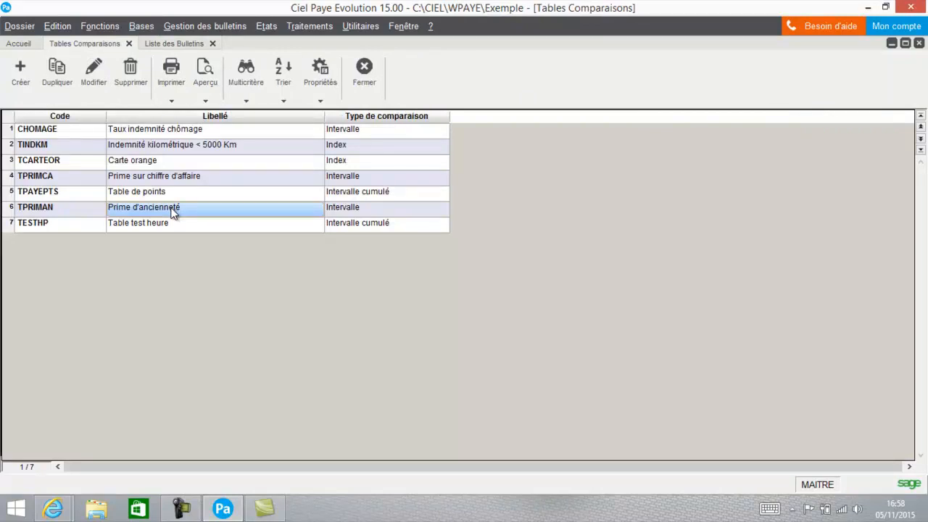
click(249, 147)
click(93, 72)
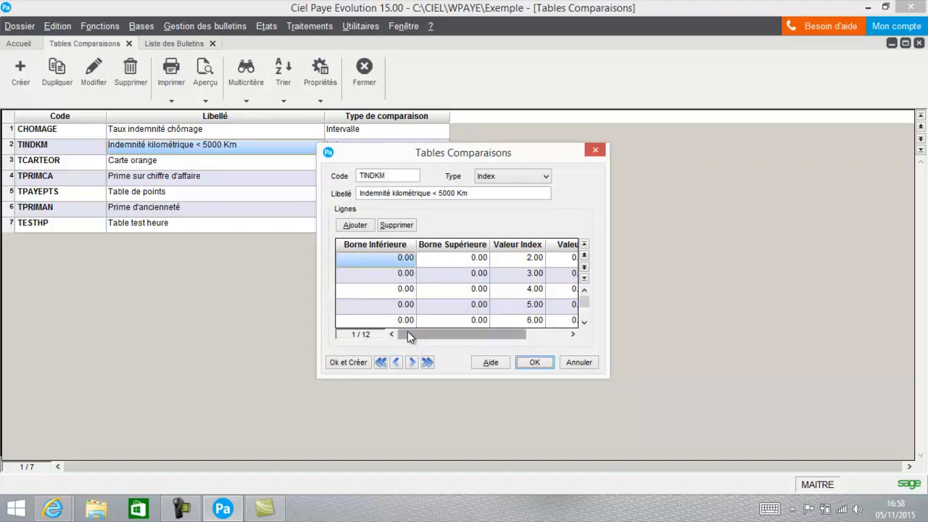
drag(408, 332, 499, 335)
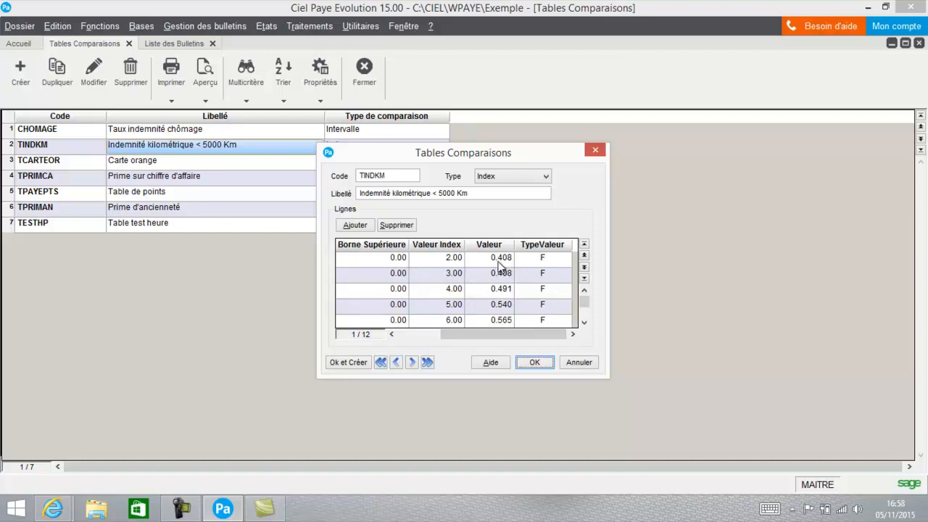
click(454, 307)
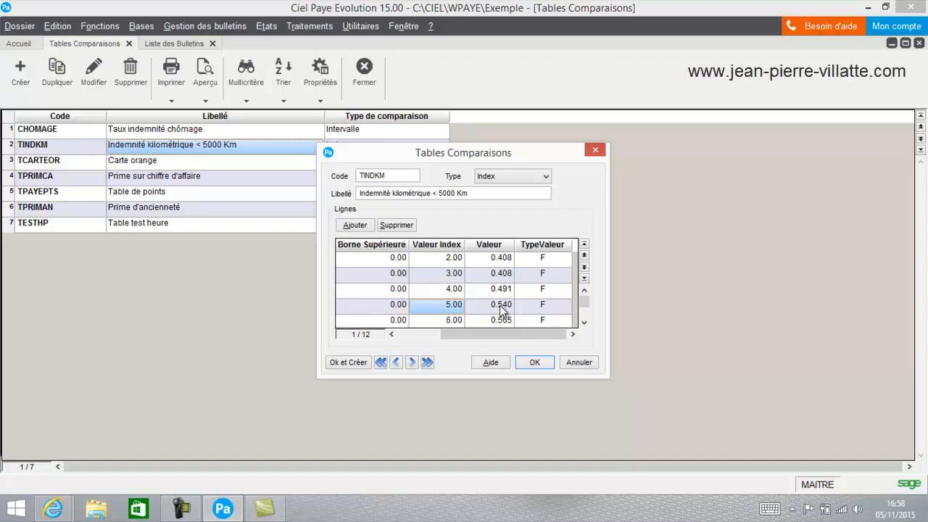
click(534, 363)
click(364, 69)
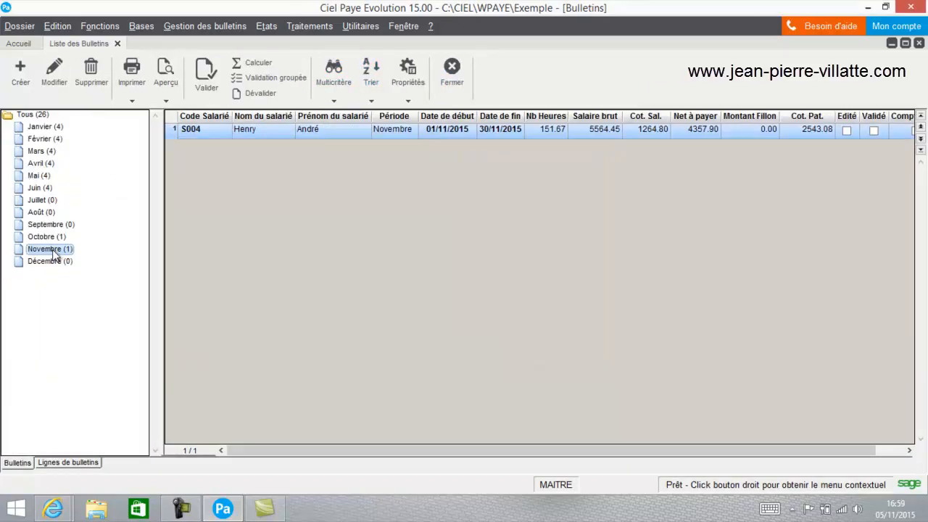
- Reopen the employee's November payslip and insert an empty line above CMUTN, below TOTAL RETENUES
double_click(306, 134)
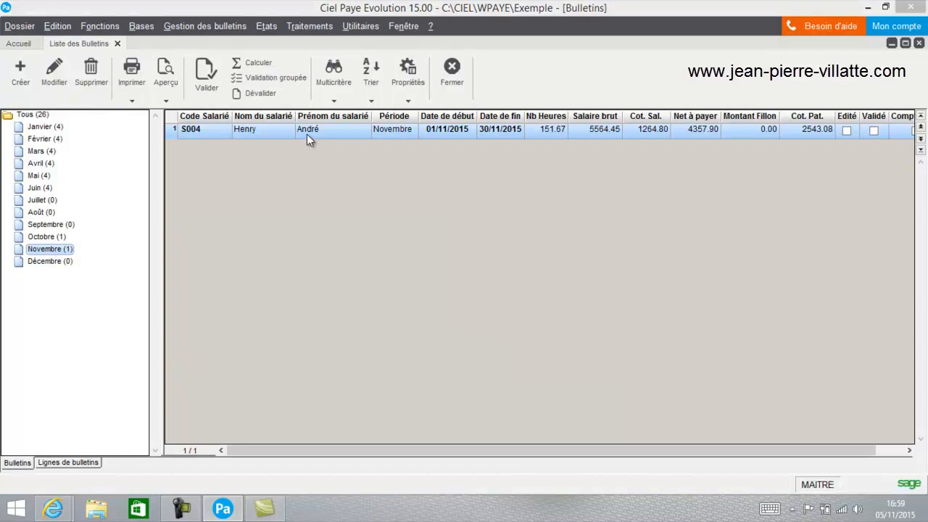
drag(722, 226, 708, 330)
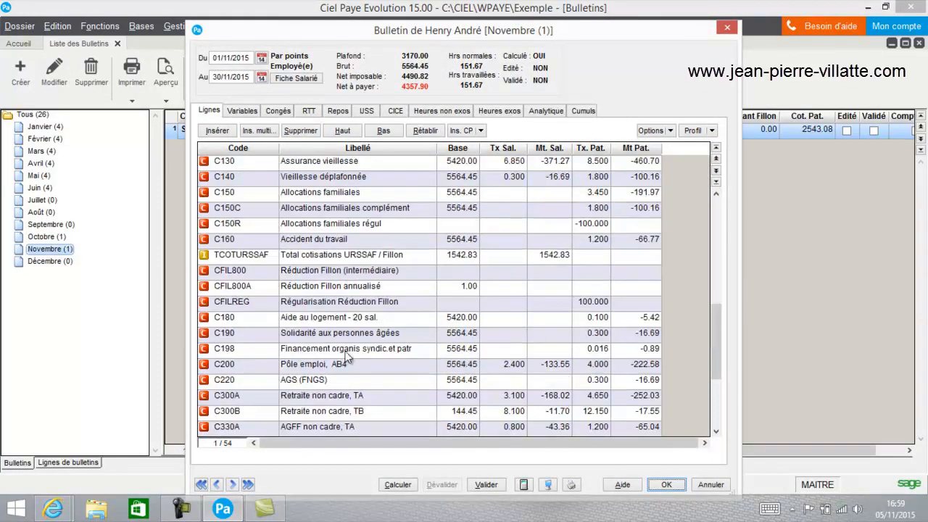
drag(712, 431, 713, 426)
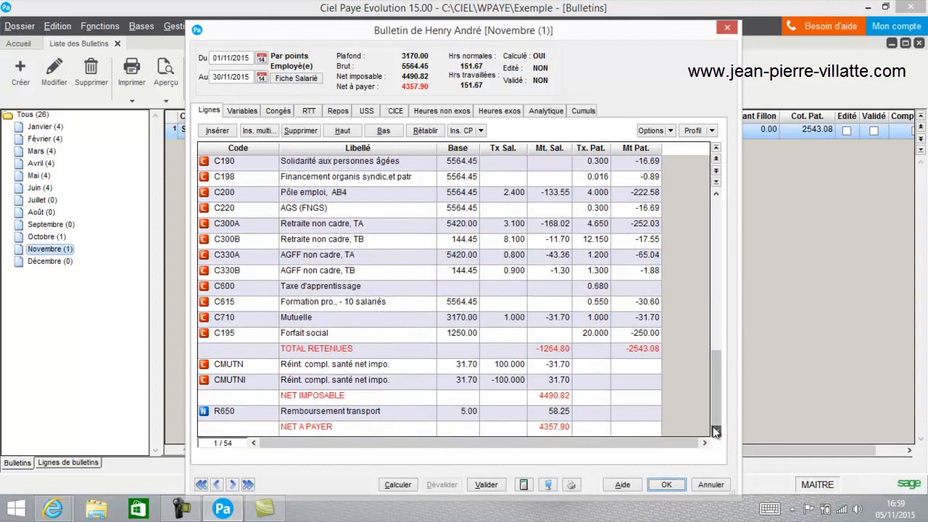
click(252, 367)
click(219, 130)
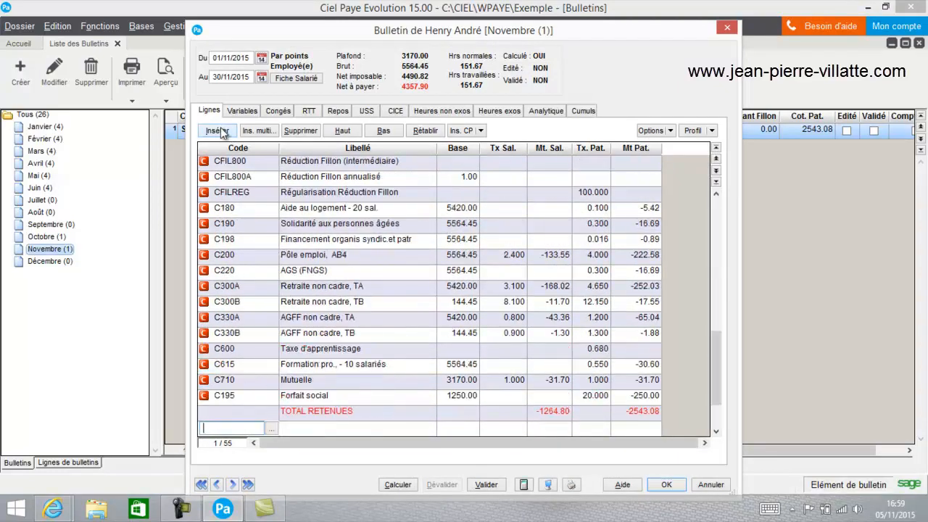
- Assign rubrique R651 (Indemnité kilométrique) to the new payslip line, reviewing its calculation elements before validating the choice
click(271, 428)
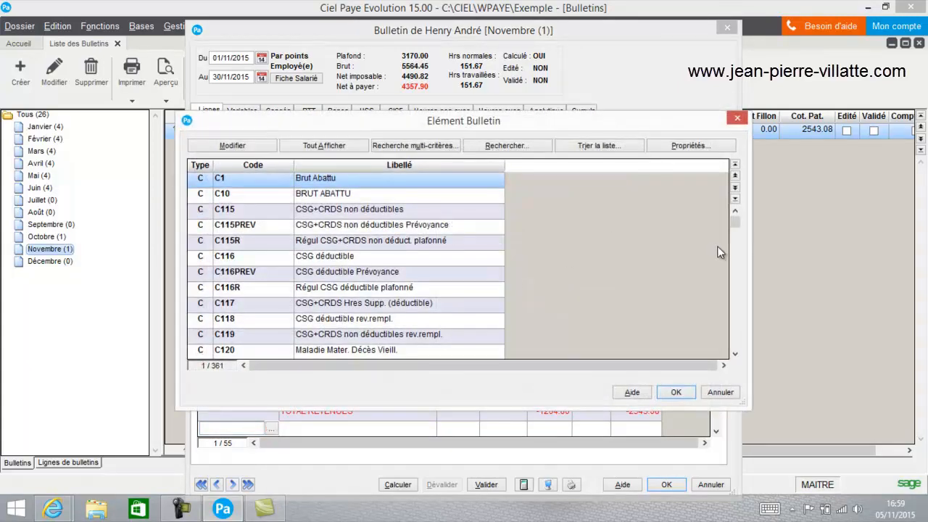
click(735, 353)
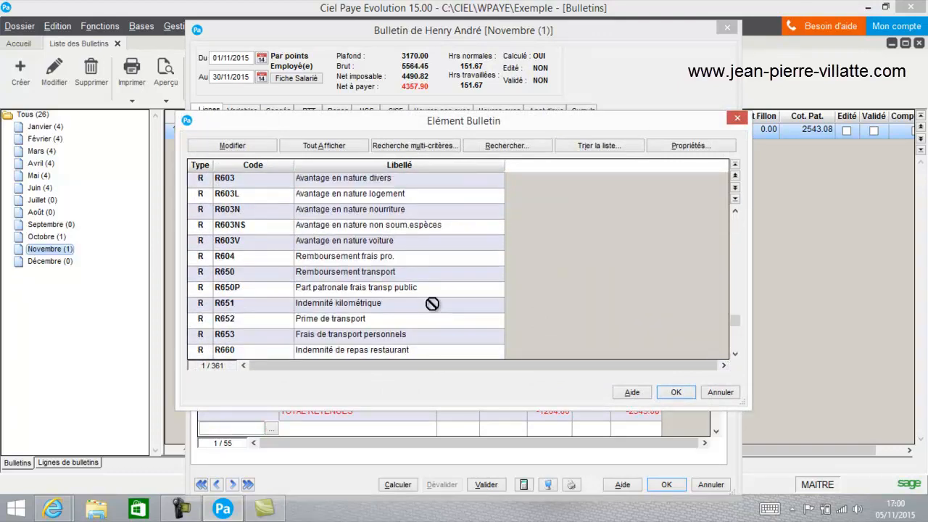
double_click(432, 304)
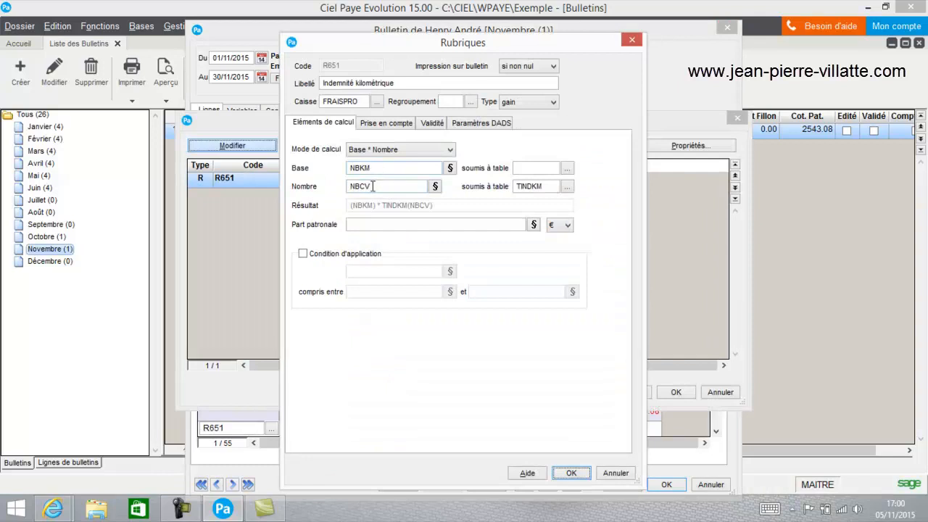
click(574, 472)
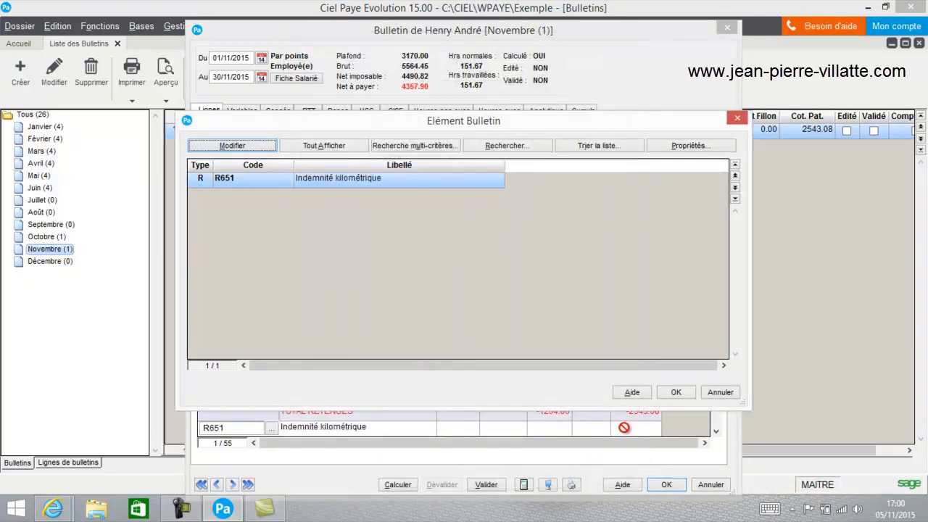
click(676, 393)
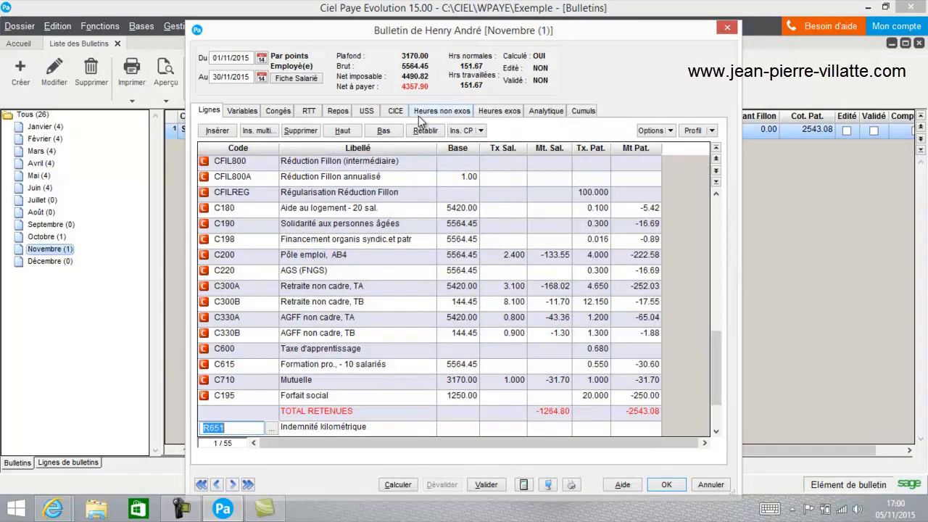
- Set the payslip variable NBCV (Nbre de chevaux vapeur) to 5
click(245, 111)
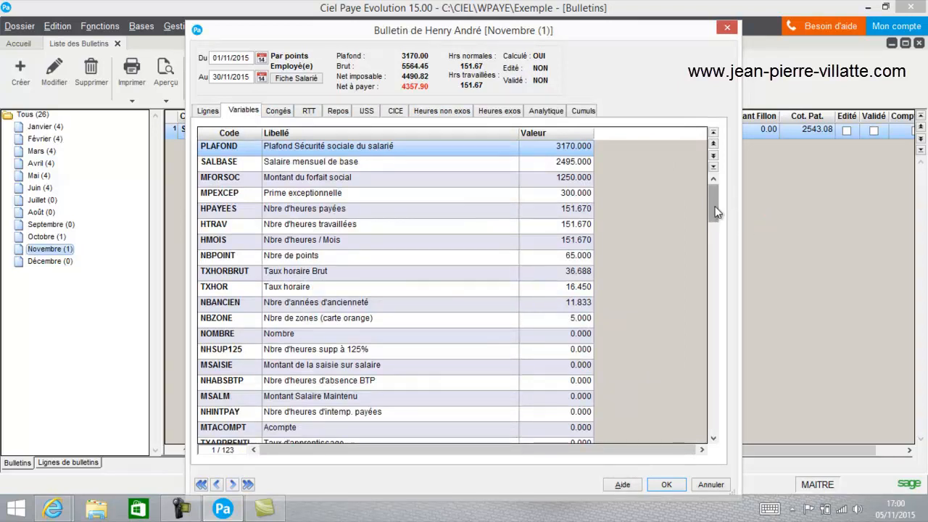
click(713, 439)
click(712, 440)
click(713, 439)
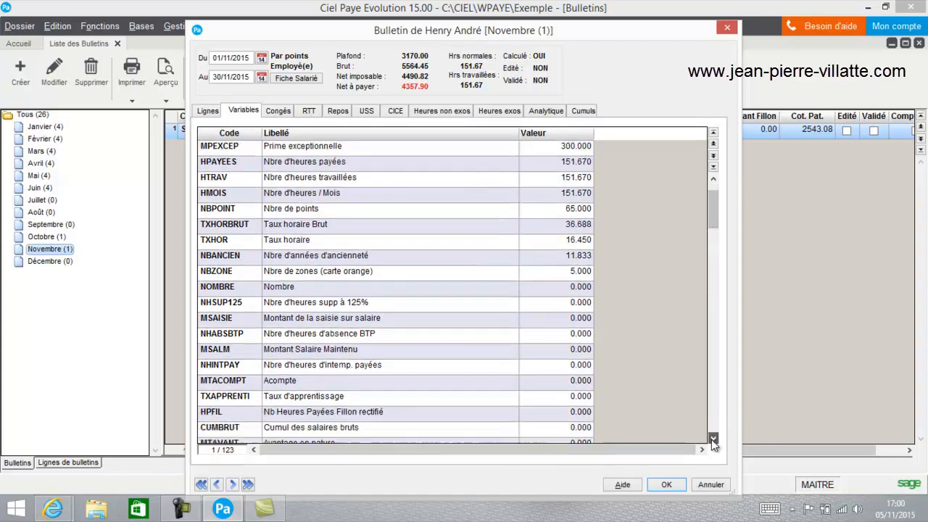
click(712, 439)
click(713, 439)
click(712, 439)
click(712, 439)
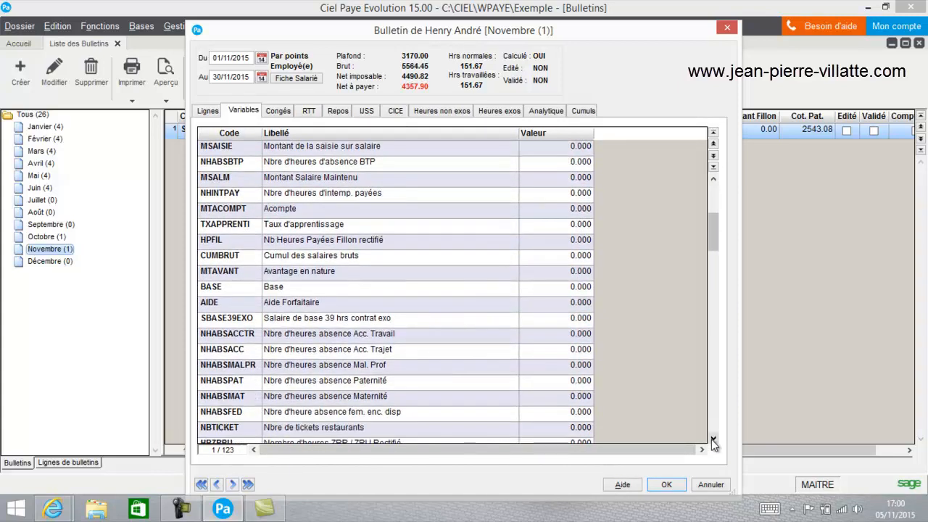
click(713, 439)
click(712, 440)
click(713, 439)
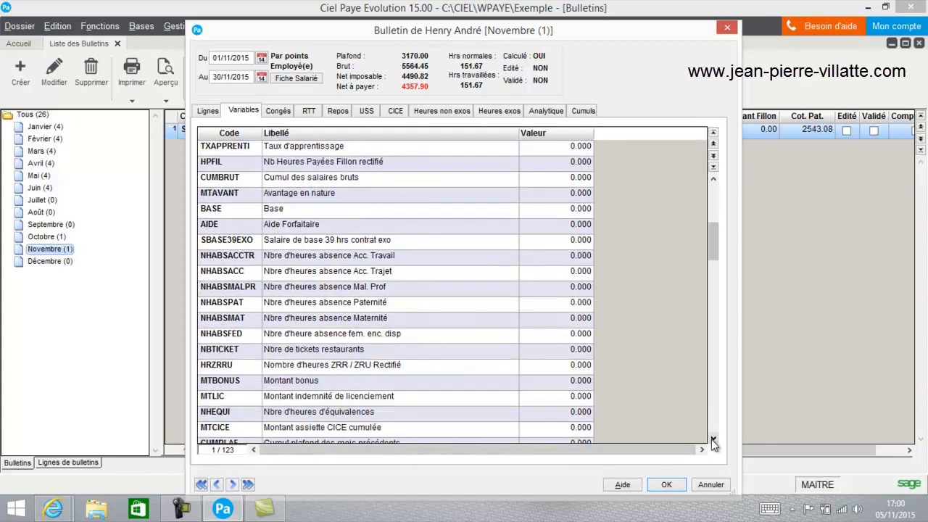
click(712, 439)
click(713, 439)
click(713, 440)
click(712, 440)
click(712, 440)
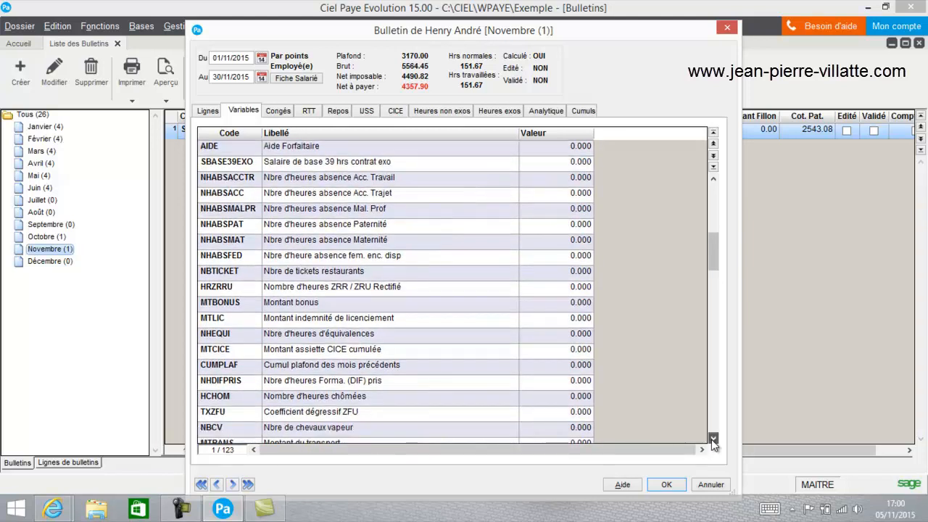
click(712, 439)
click(713, 439)
click(713, 439)
click(562, 383)
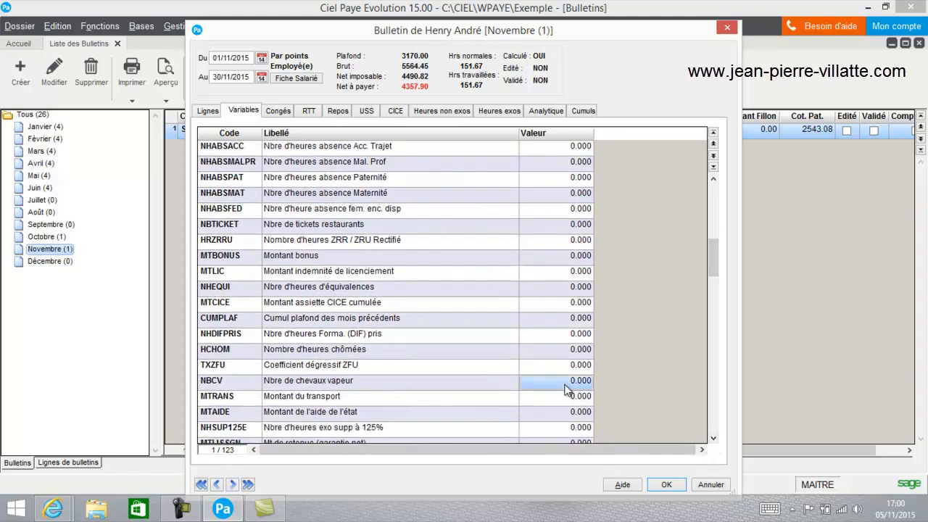
text(5)
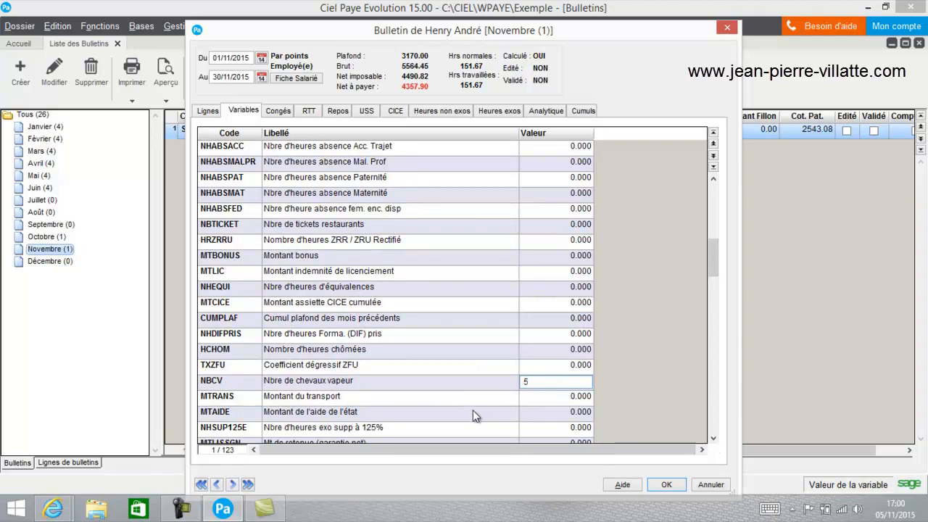
key(Return)
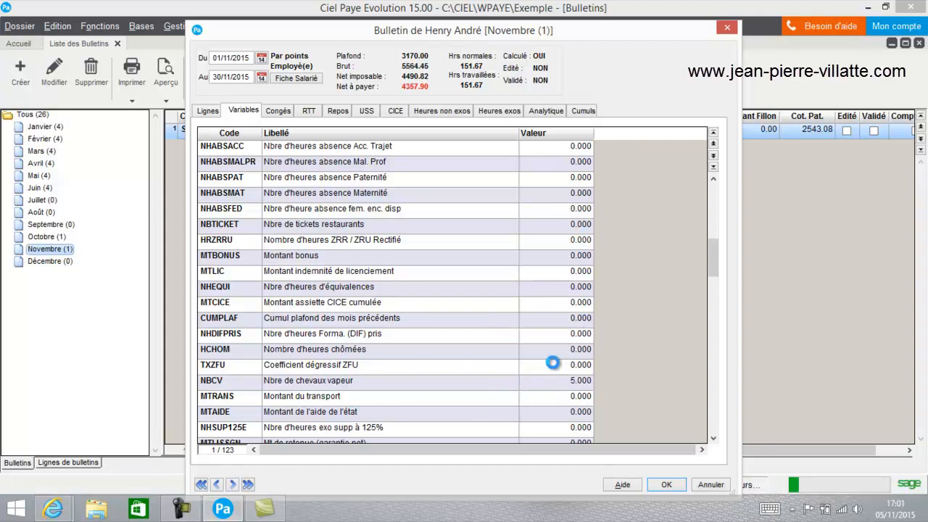
- Set the payslip variable NBKM (Nombre de kilomètres transport) to 1000 and save the payslip
scroll(552, 362, down, 8)
click(538, 366)
text(10)
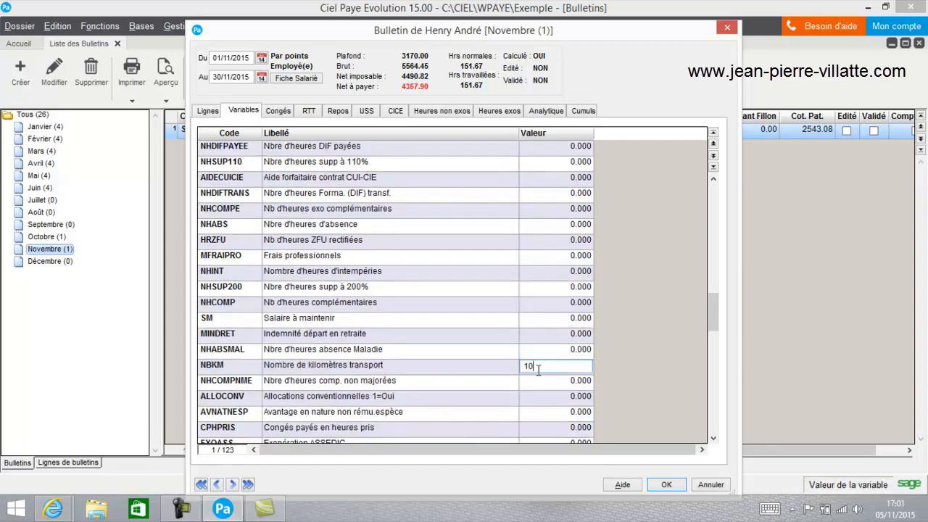
text(00)
key(Return)
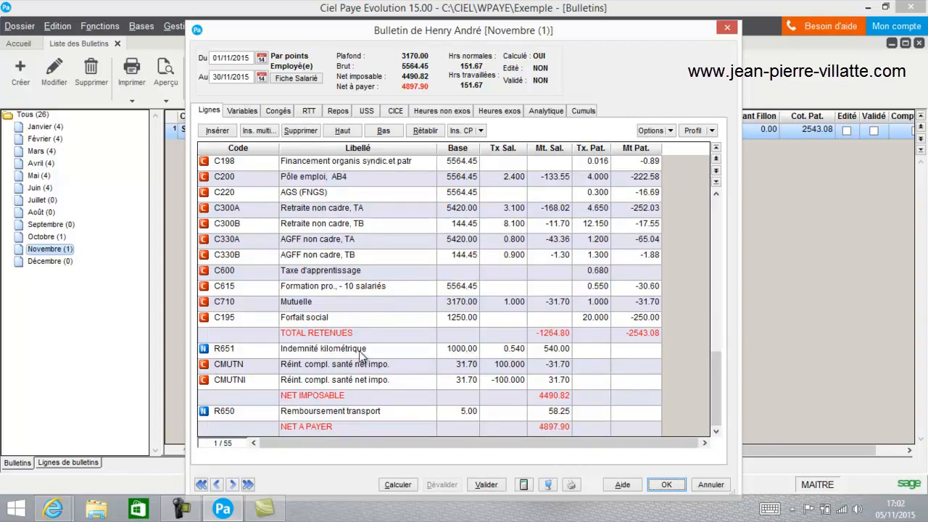
click(667, 484)
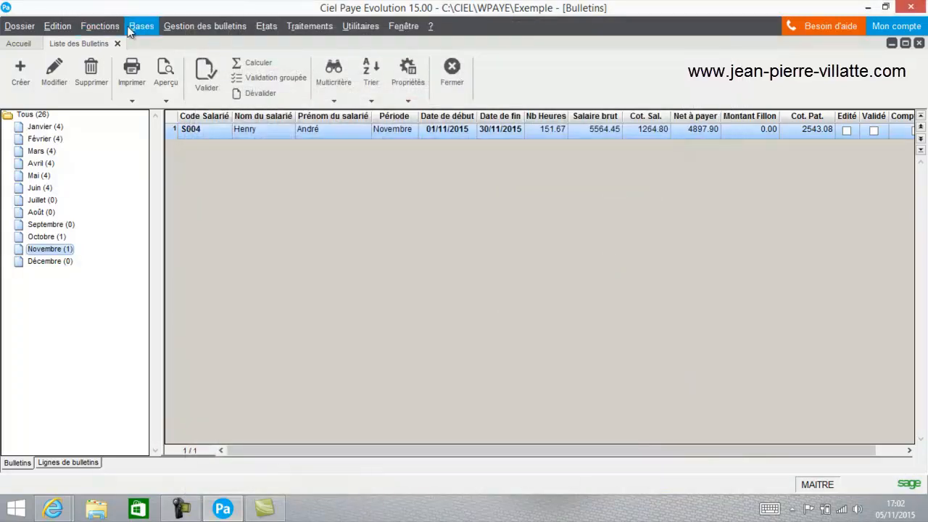
- Open the comparison table TPAYEPTS (Table de points), examine its interval bounds, values and value types, and close it along with the table list
click(139, 26)
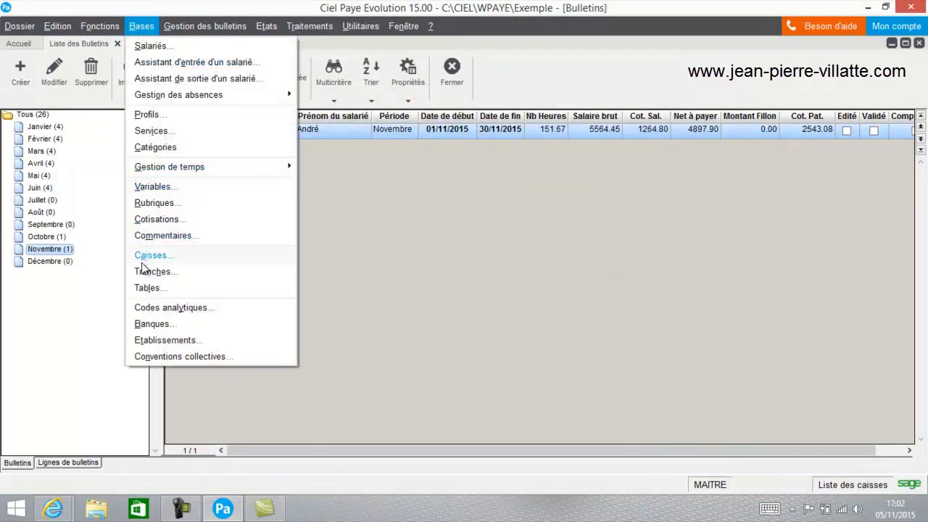
click(145, 288)
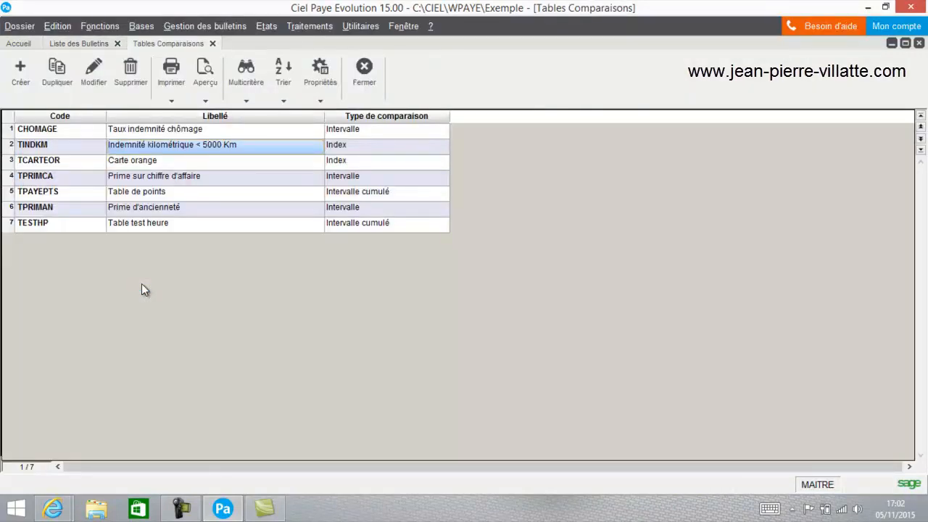
click(162, 196)
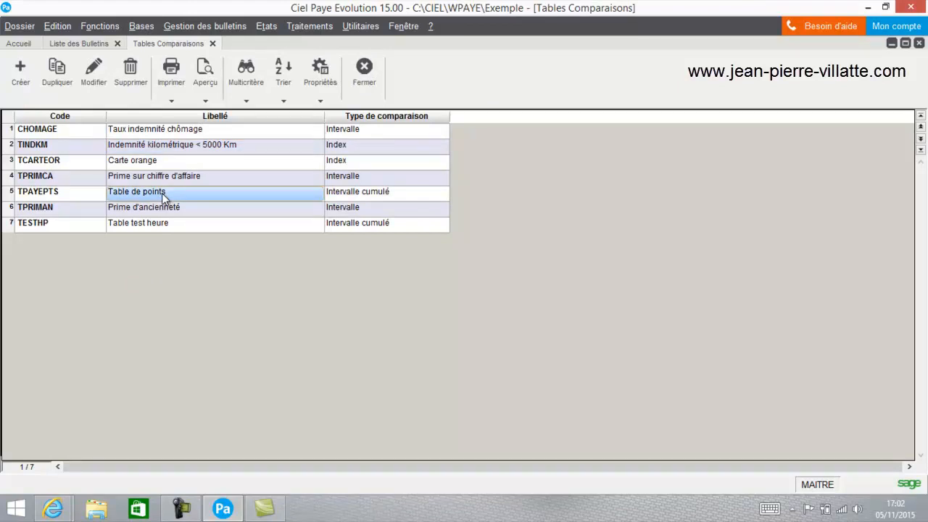
click(92, 81)
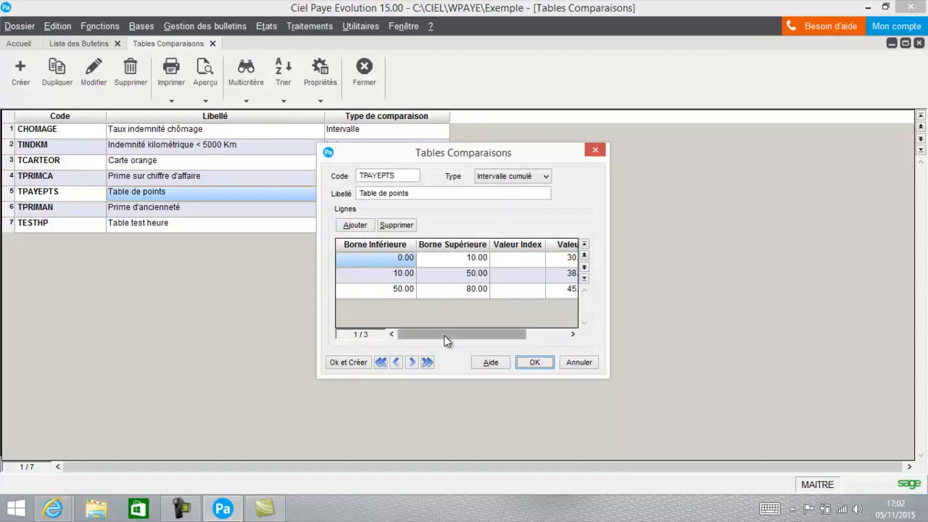
drag(446, 341, 469, 341)
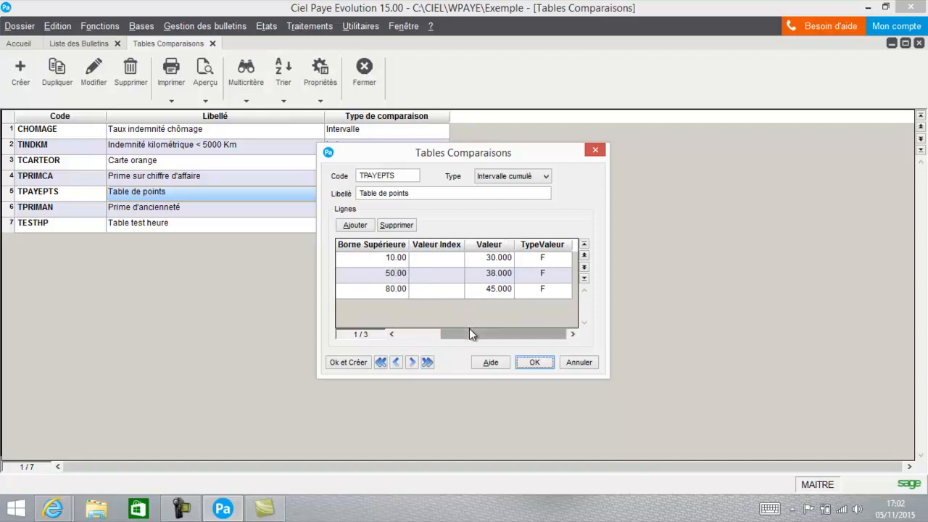
drag(469, 328, 542, 335)
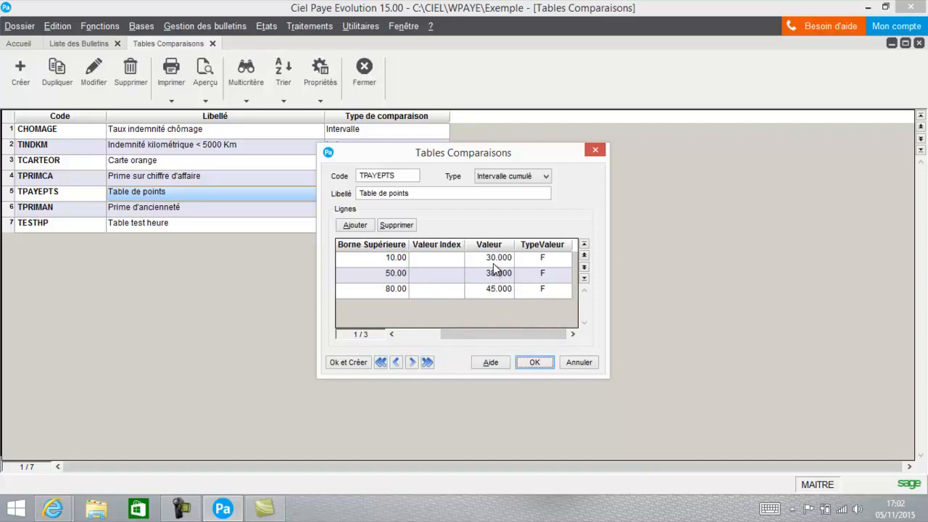
drag(513, 335, 425, 328)
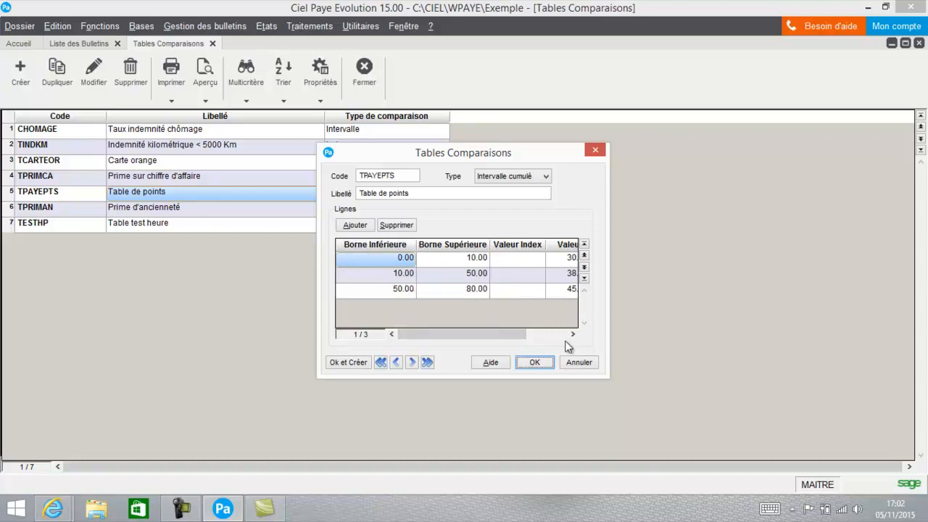
drag(476, 335, 554, 336)
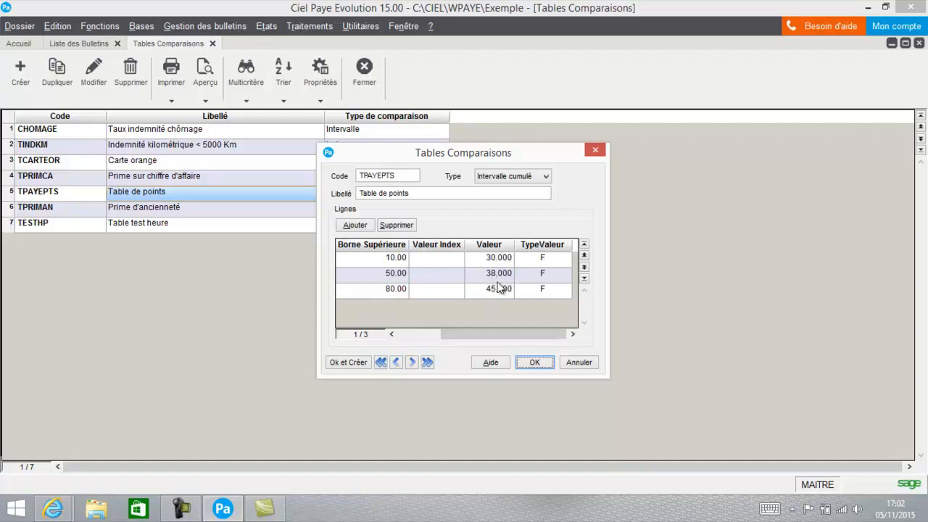
click(536, 364)
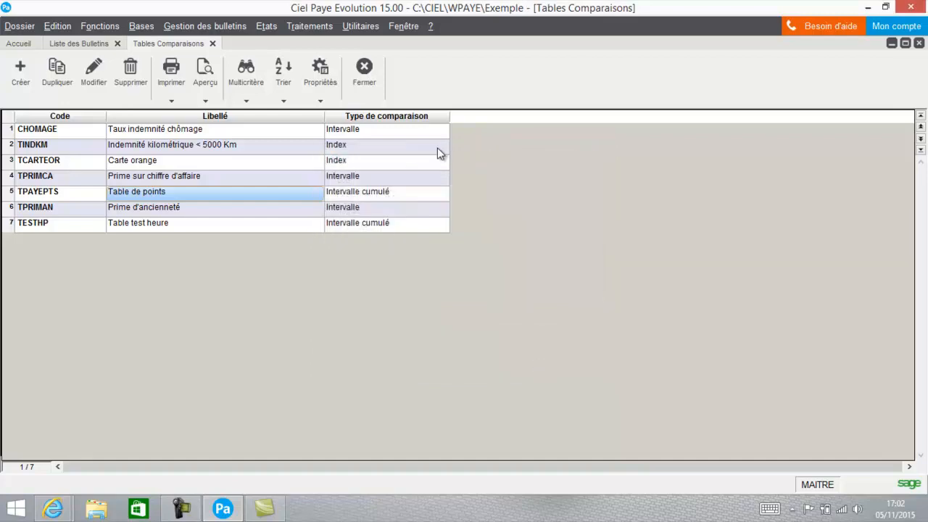
click(368, 72)
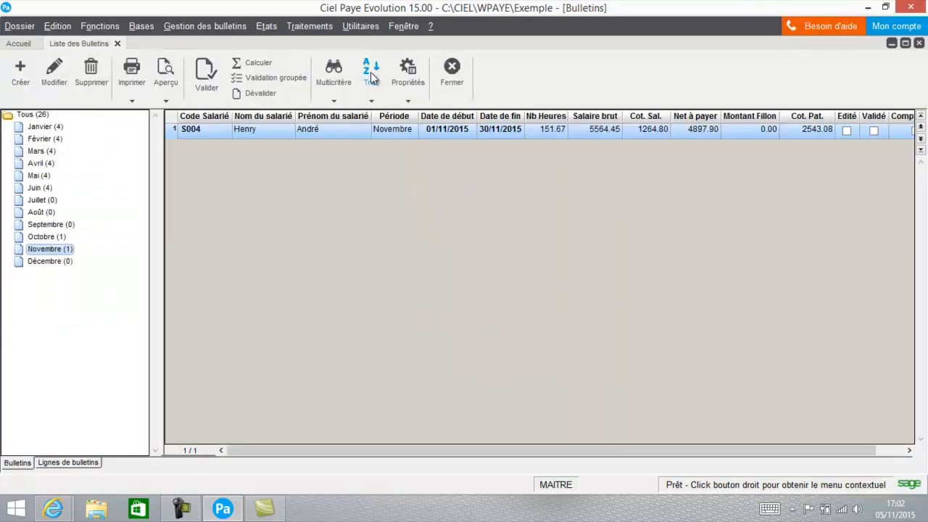
- Reopen the employee's November payslip, examine the calculation elements of rubrique RPOINT (Prime par point), and close the payslip
double_click(334, 130)
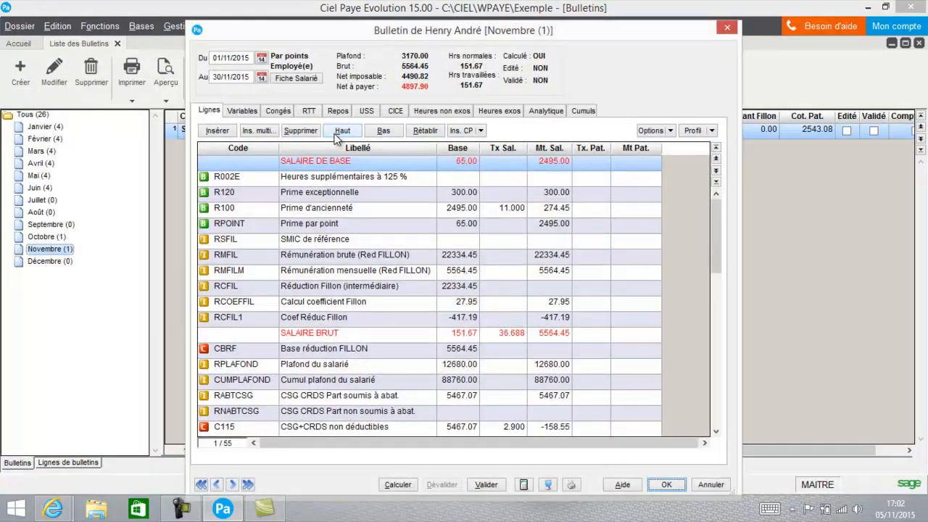
click(247, 223)
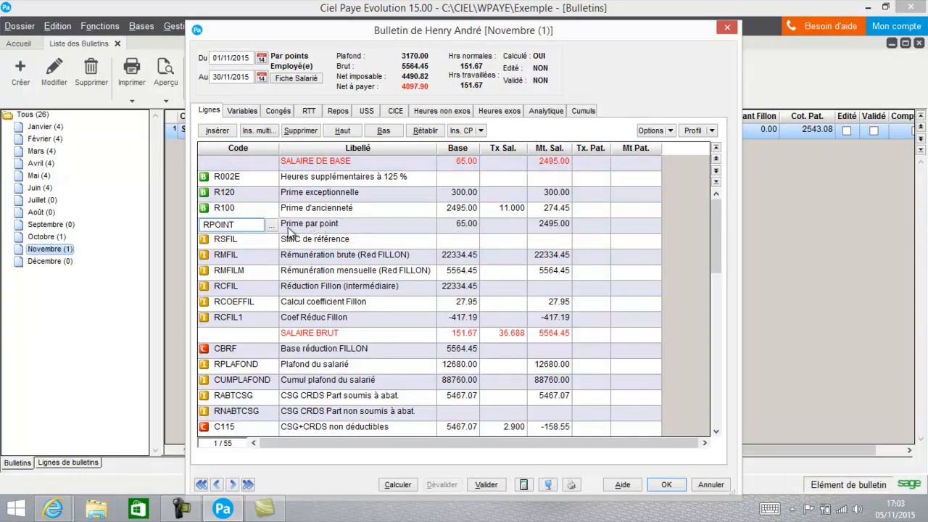
click(275, 225)
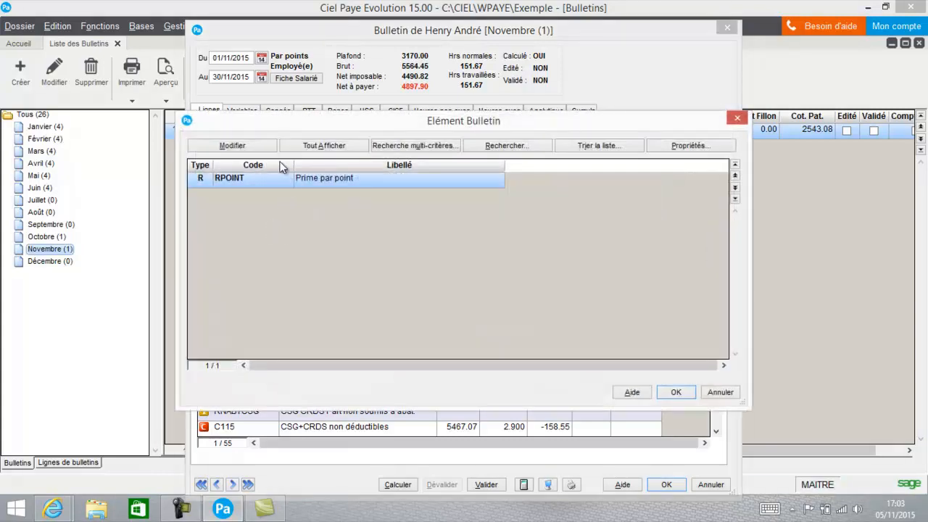
click(252, 145)
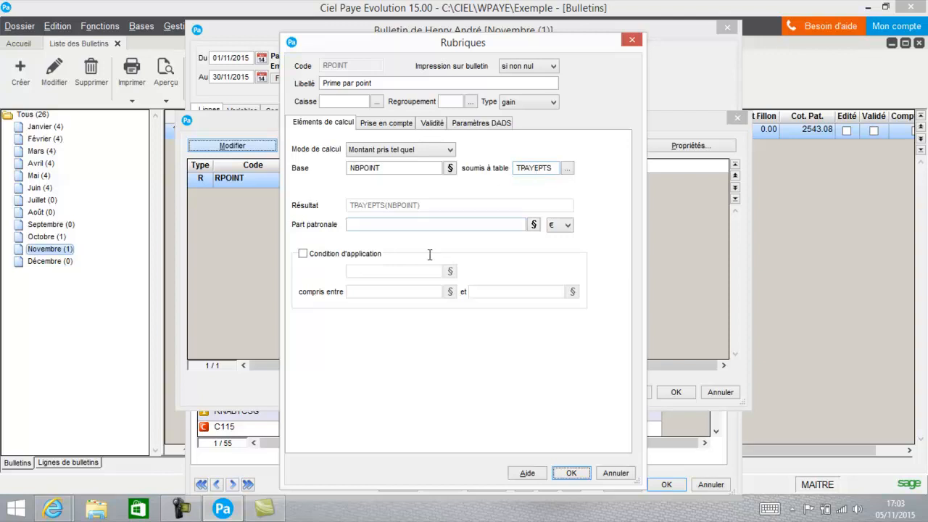
click(571, 473)
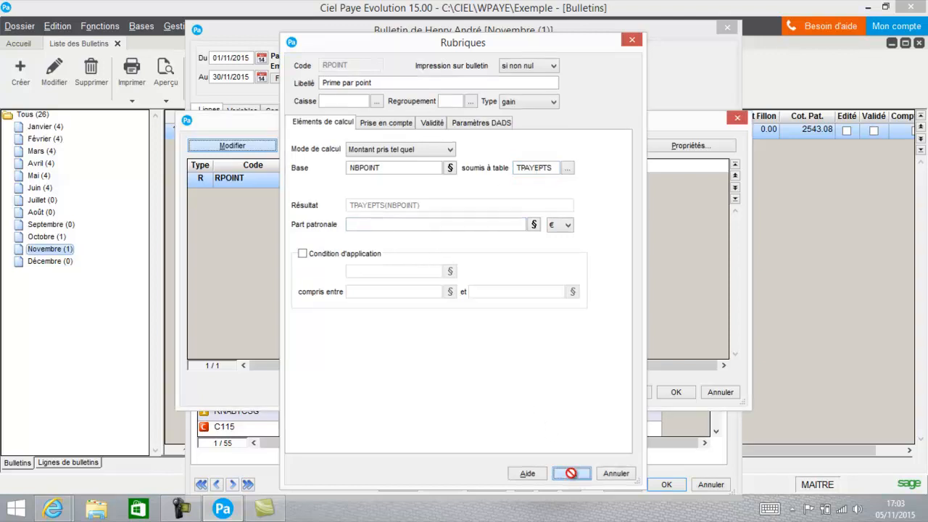
click(675, 392)
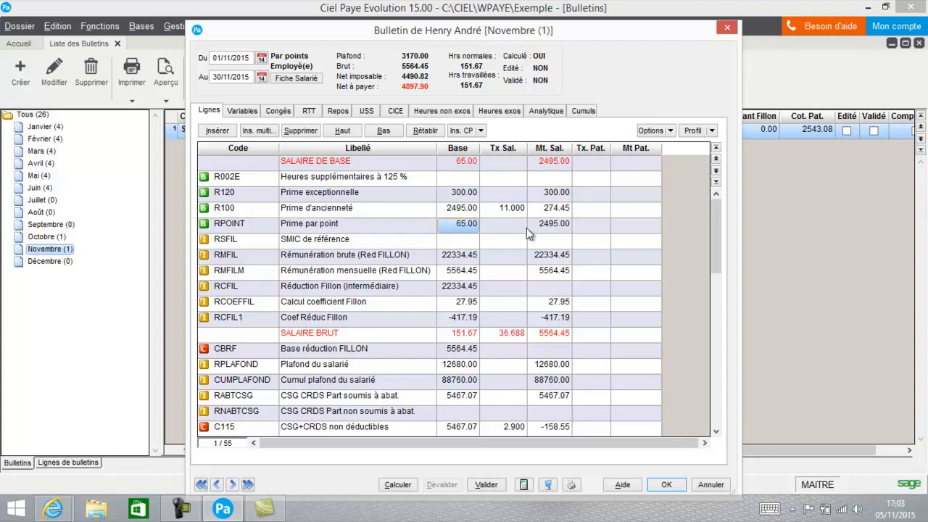
click(665, 486)
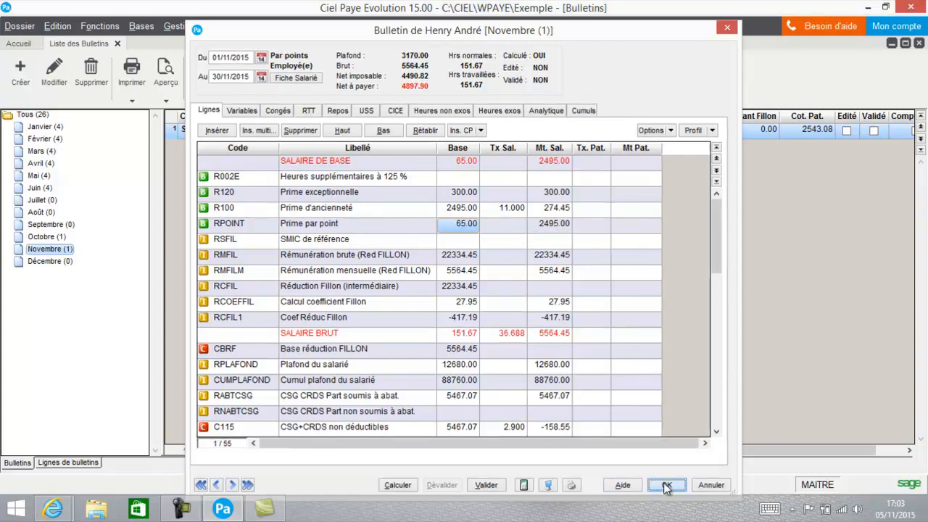
- Reopen the list of comparison tables
click(151, 28)
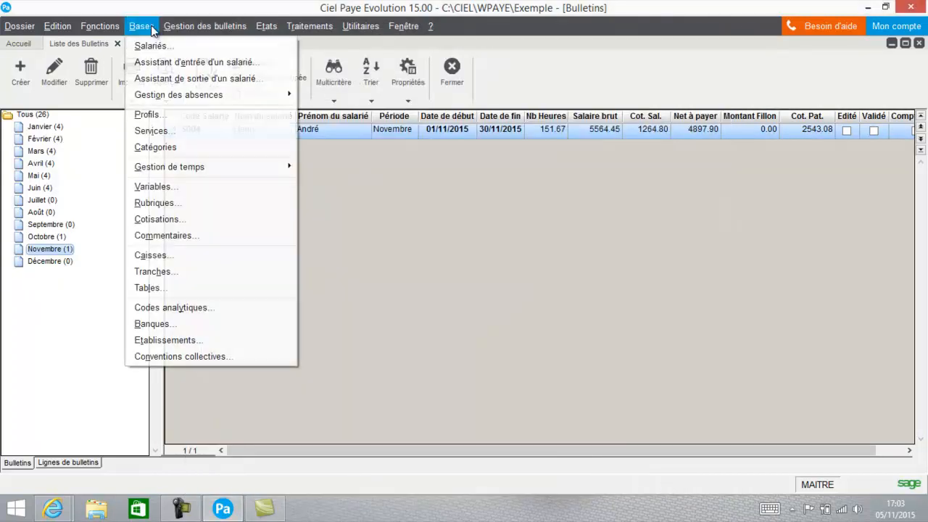
click(152, 287)
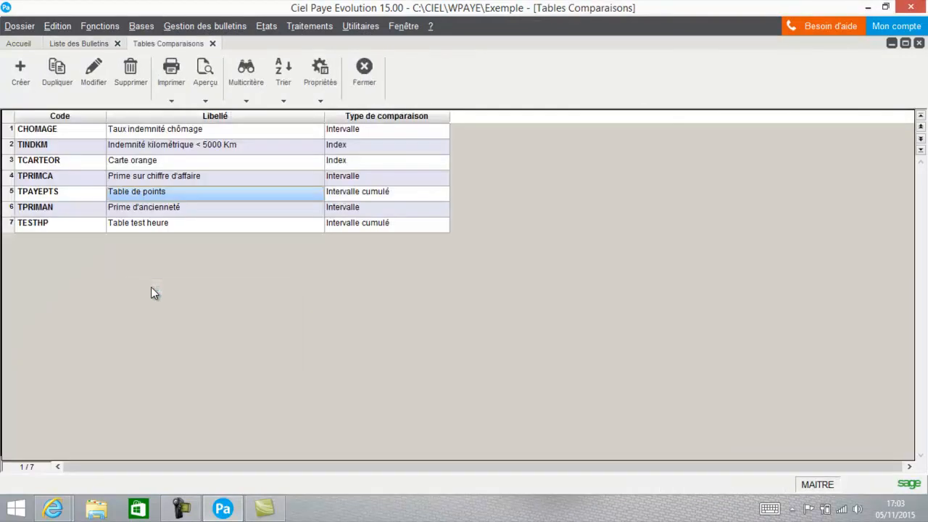